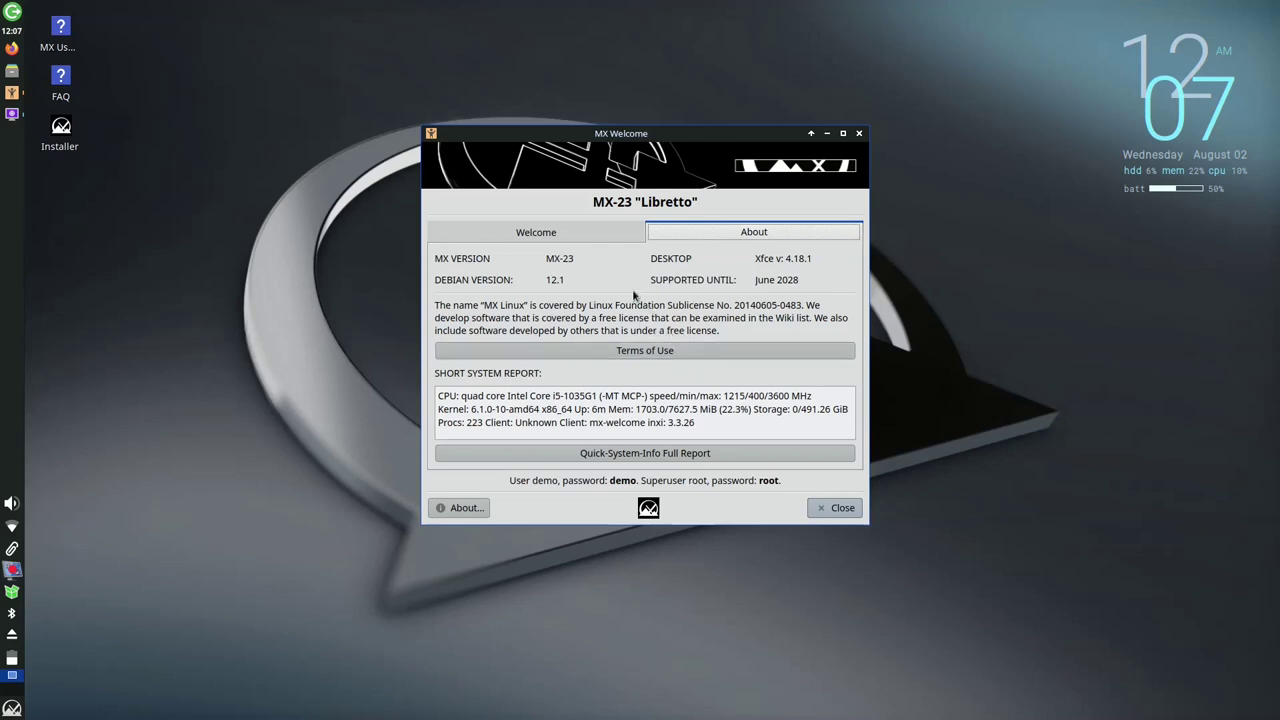
Return from the version info to the MX Welcome launcher page and open MX Tools
left_click(572, 232)
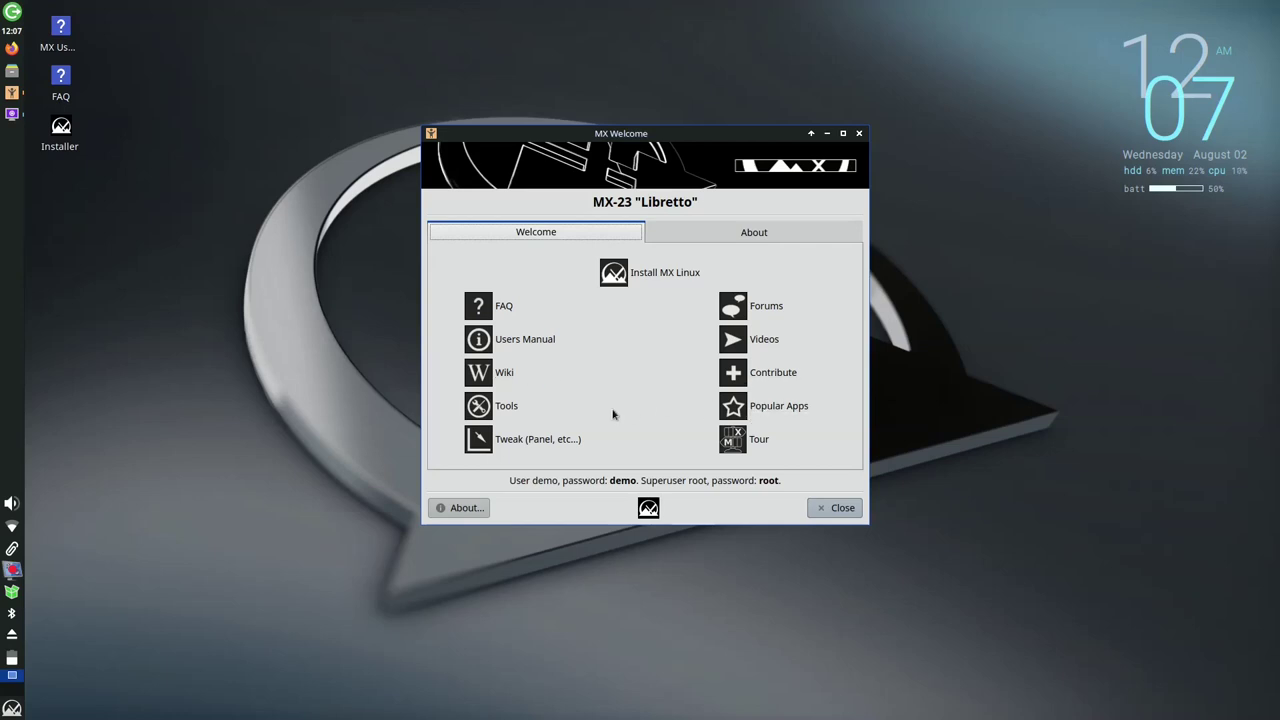
left_click(508, 406)
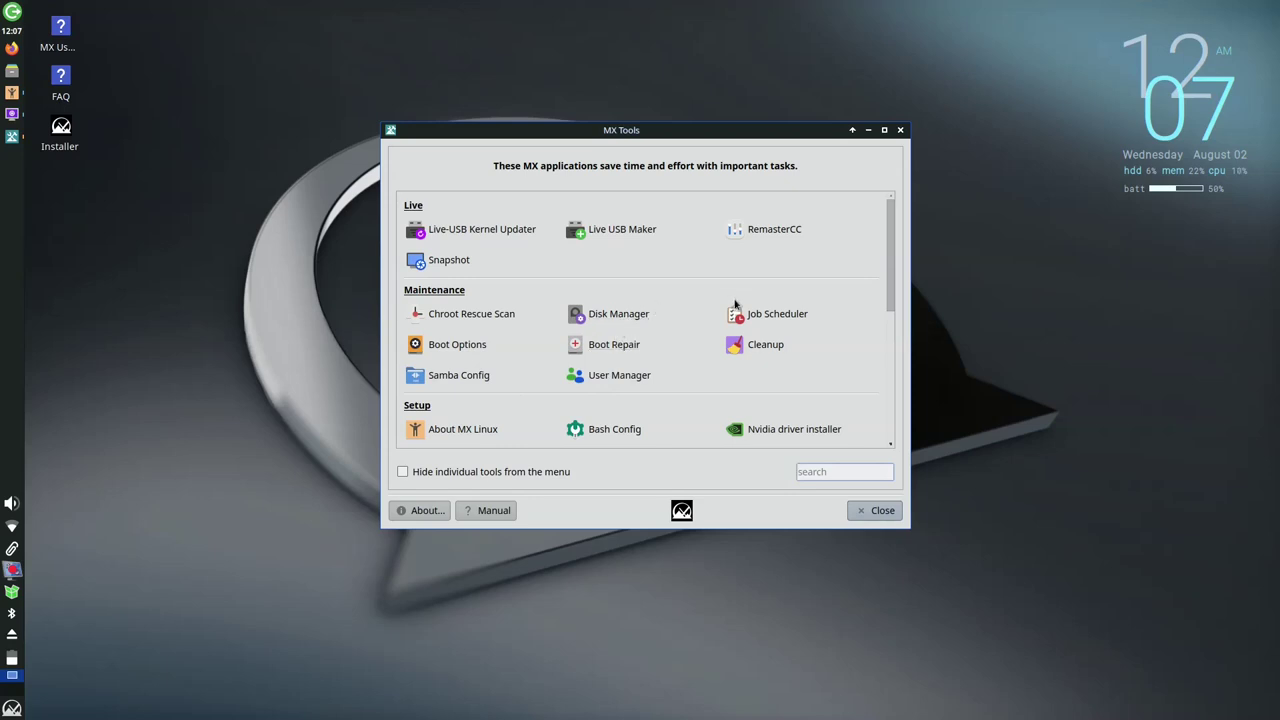
Check the MX Linux version and system information in About MX Linux, then return to Welcome
scroll(760, 350, "down", 3)
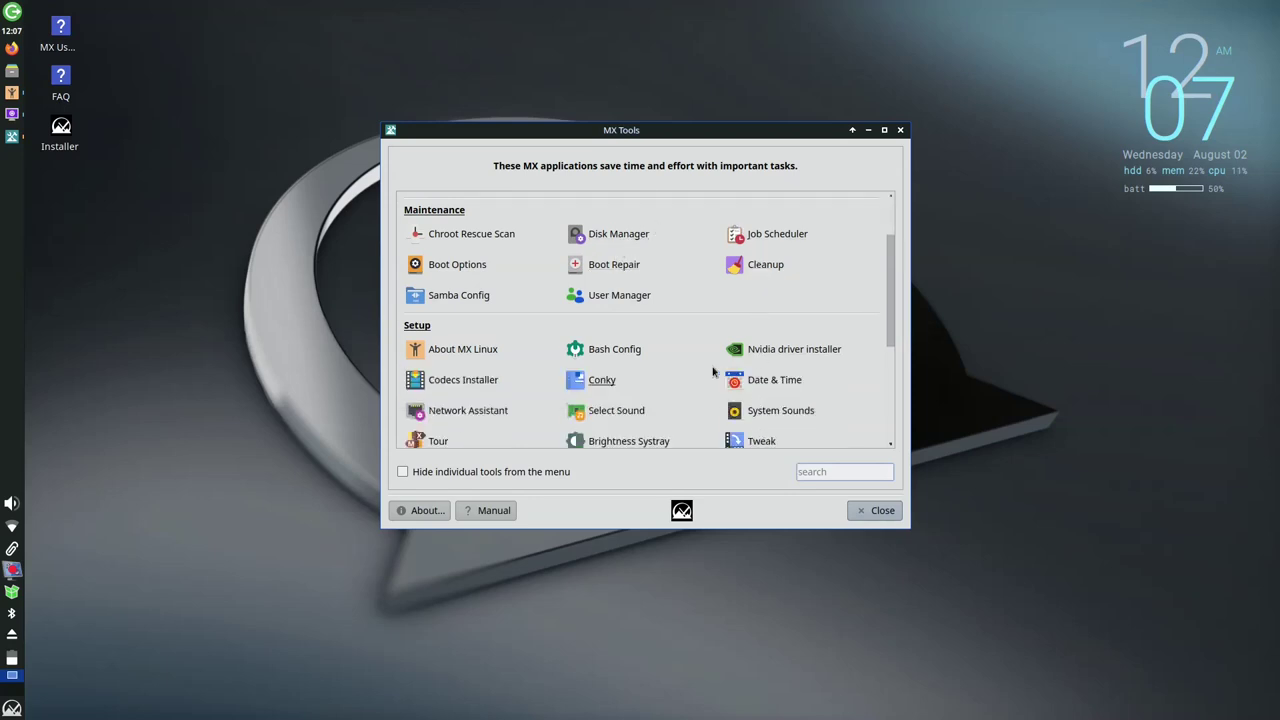
left_click(486, 350)
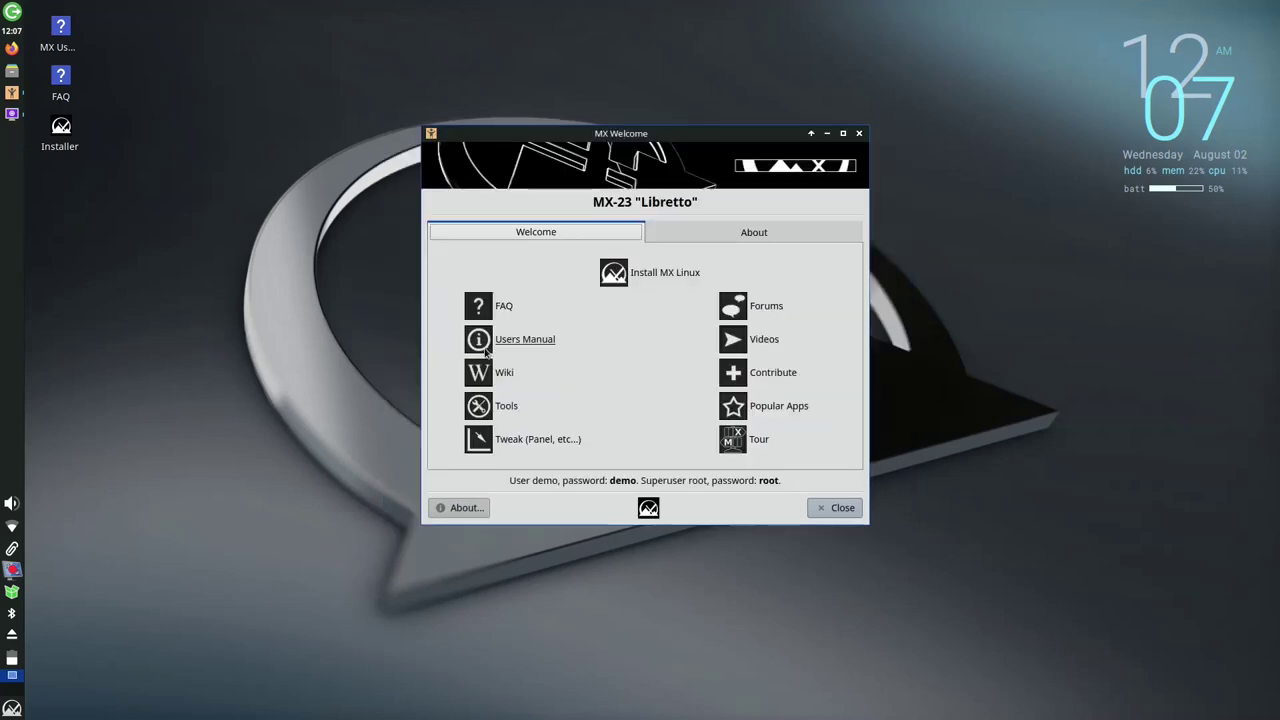
left_click(702, 241)
left_click(594, 236)
Reopen MX Tools, scroll down to the Setup section and launch Bash Config
left_click(511, 406)
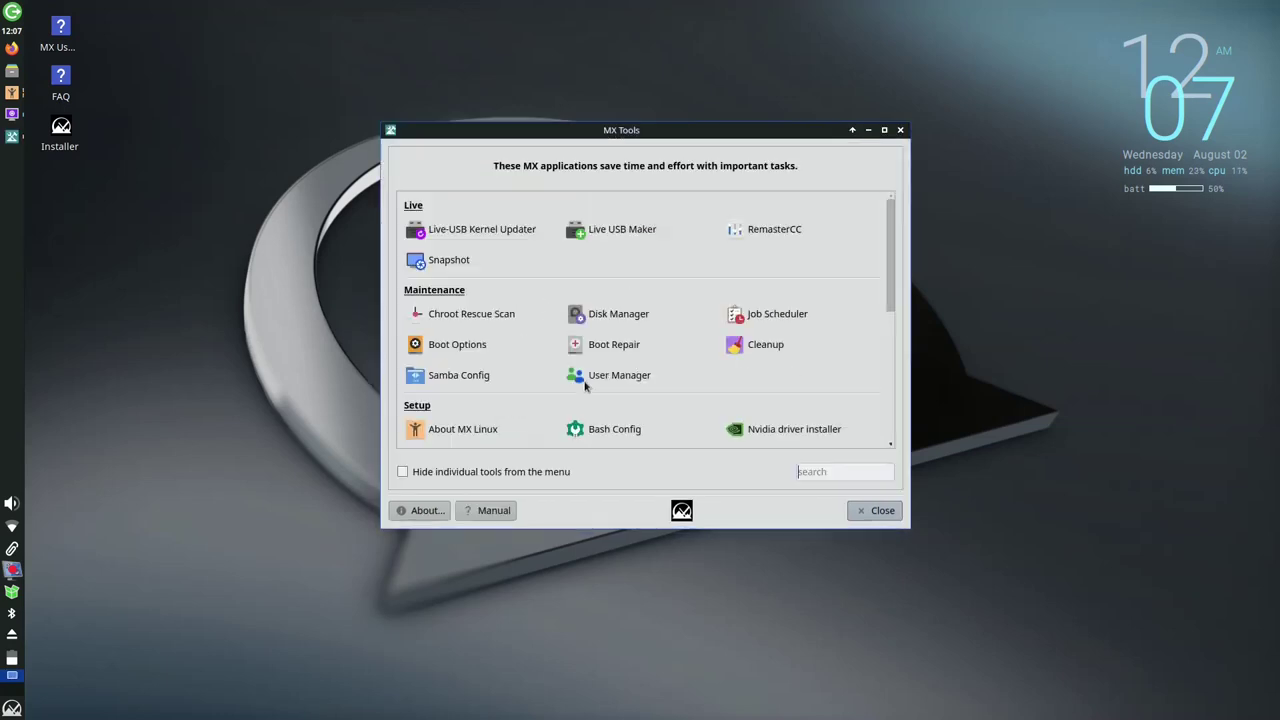
scroll(676, 385, "down", 1)
scroll(676, 389, "down", 2)
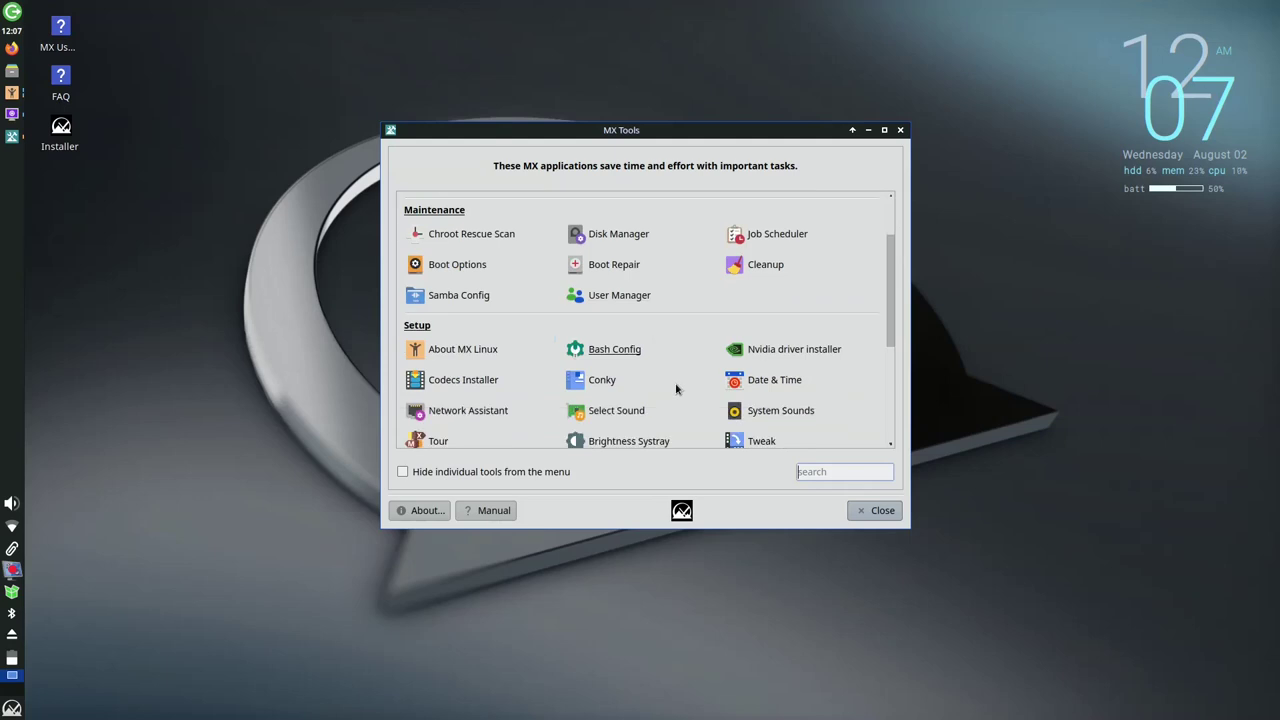
left_click(632, 313)
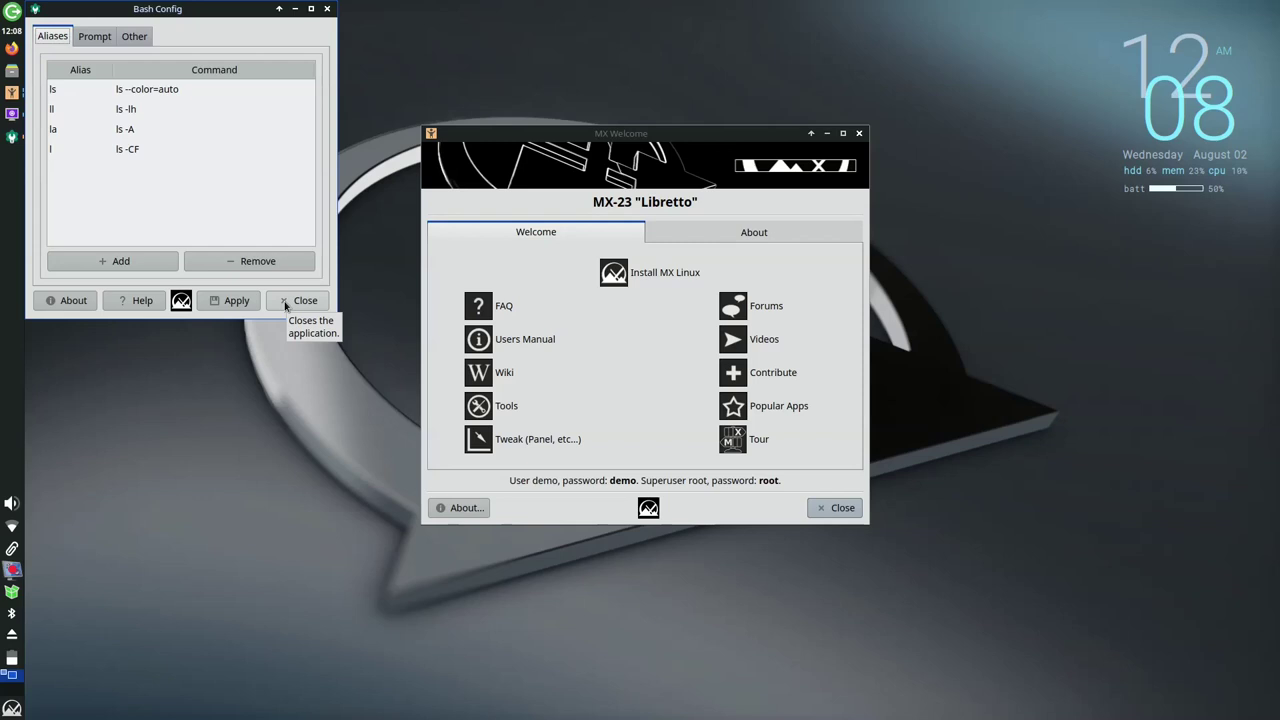
View Bash Config's Prompt settings, then its Other page with History and /sbin, /usr/sbin paths
left_click(101, 38)
left_click(135, 38)
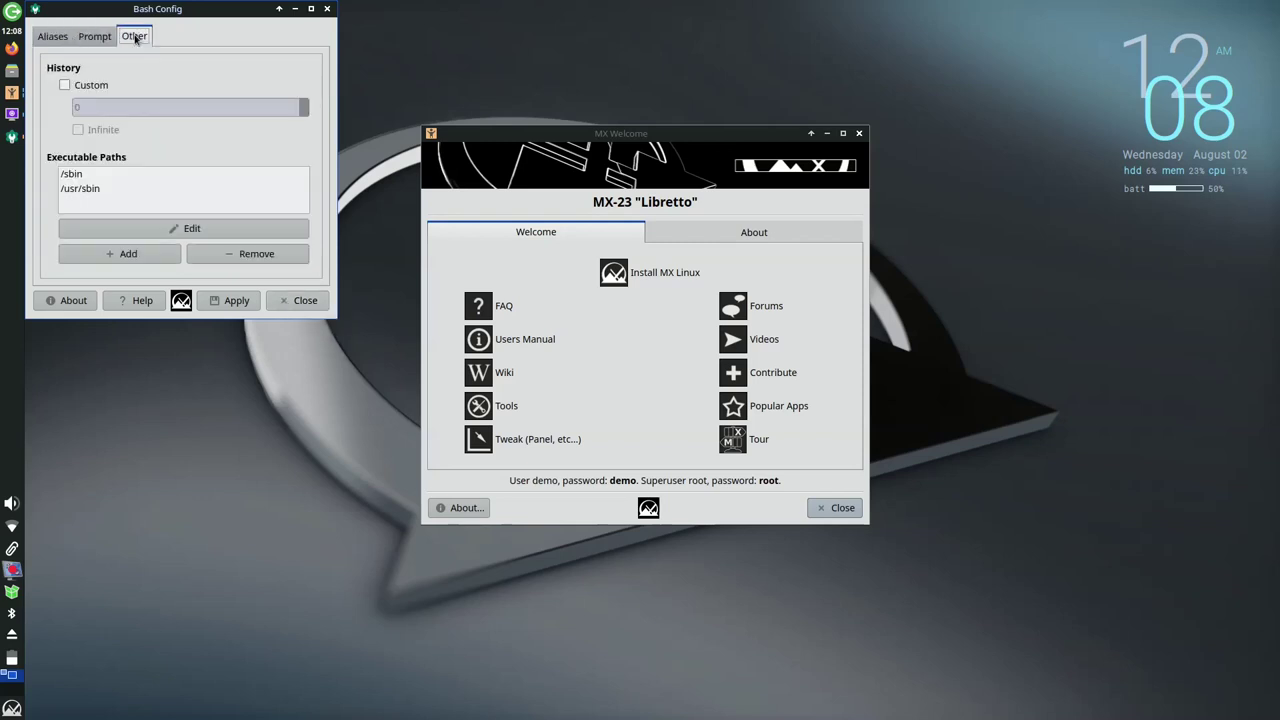
Close Bash Config, look through the Software and Utilities tools, and close MX Tools
left_click(284, 303)
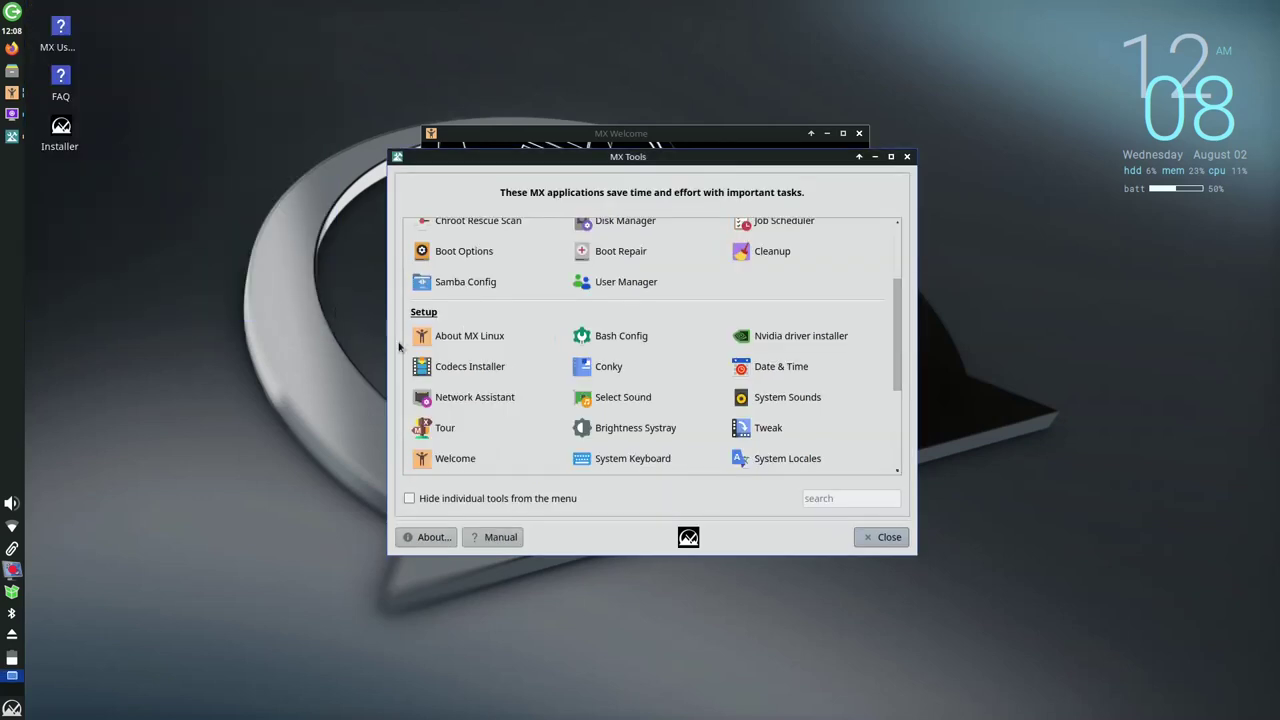
scroll(530, 388, "down", 2)
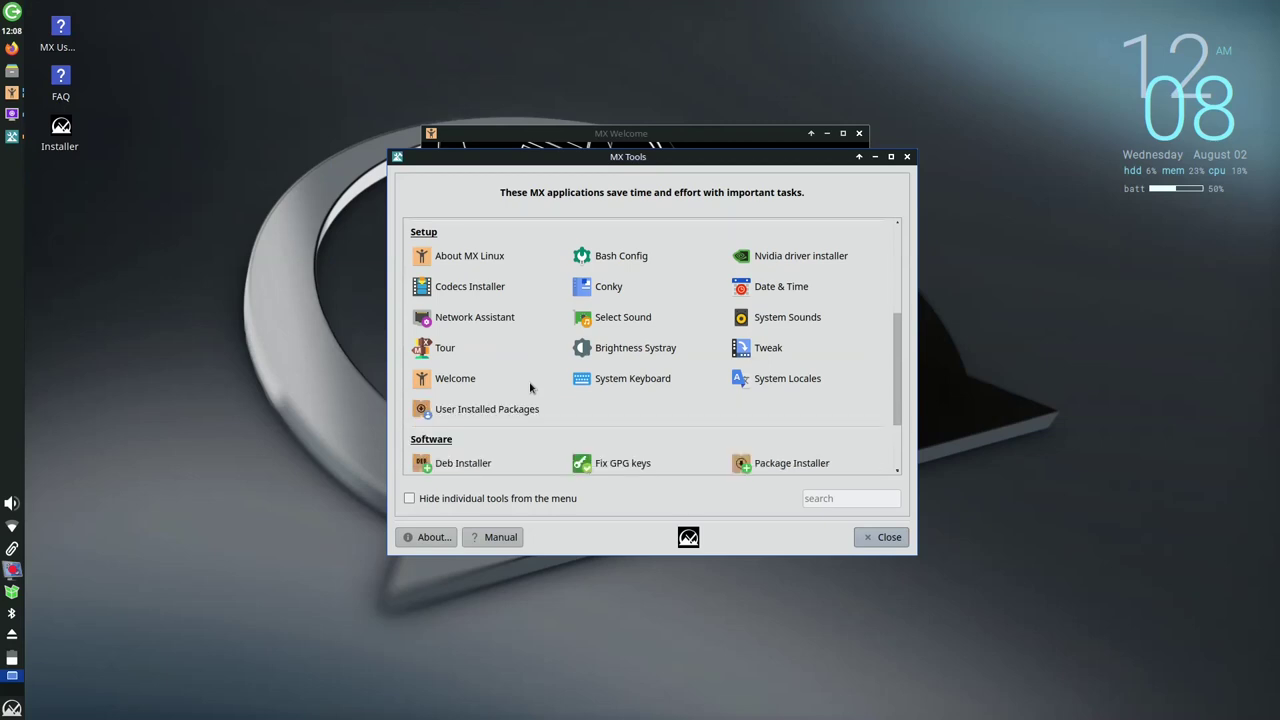
scroll(530, 388, "down", 3)
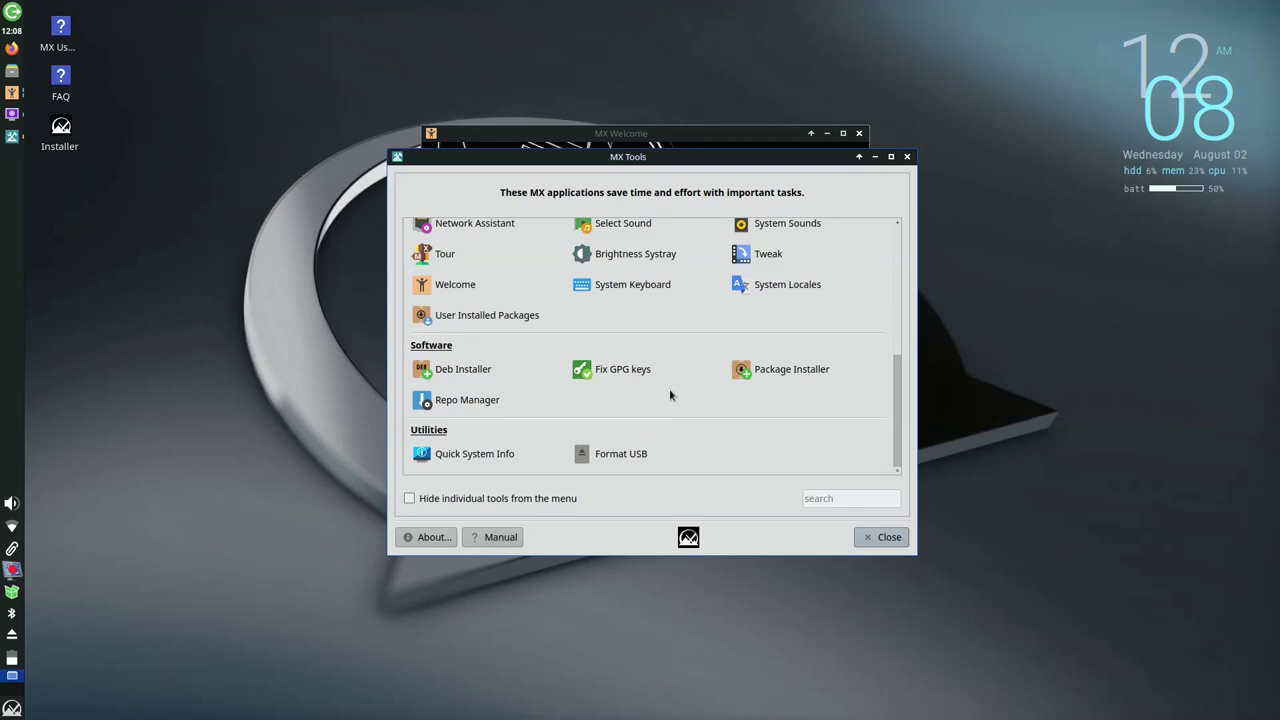
left_click(897, 538)
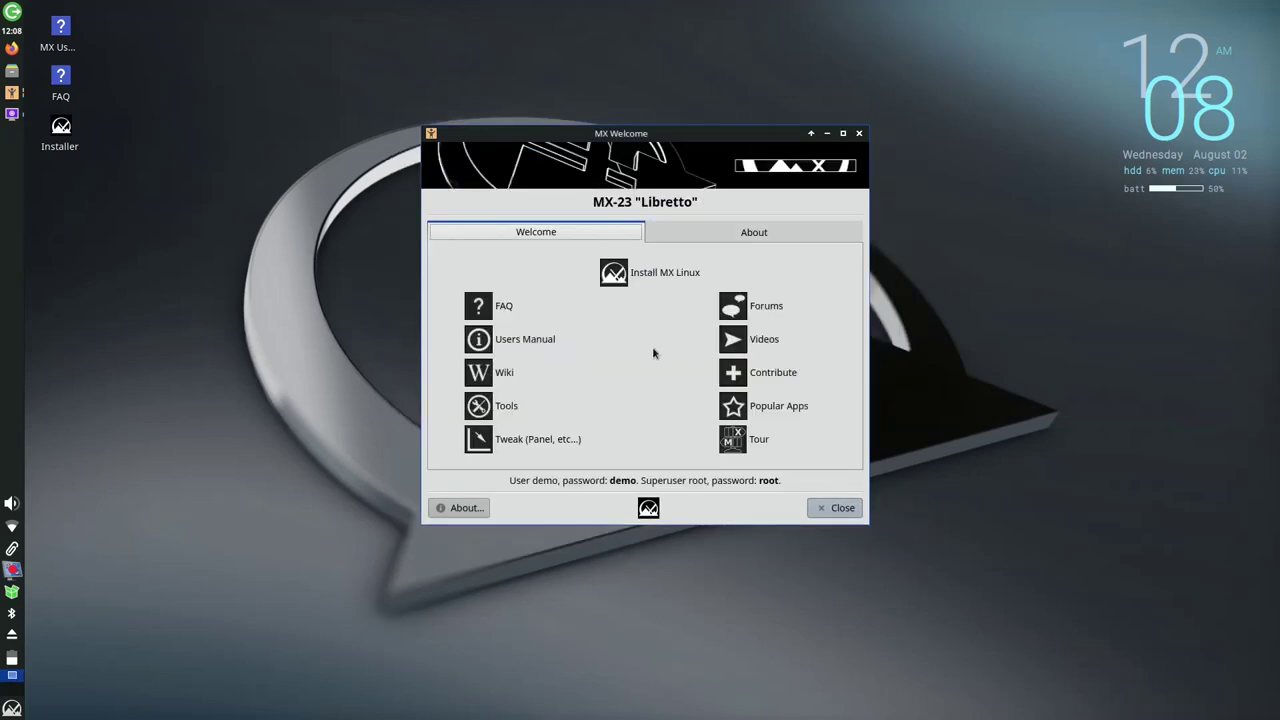
Start the Popular Apps installer, authenticate with the superuser password, browse the categories, and close it
left_click(735, 418)
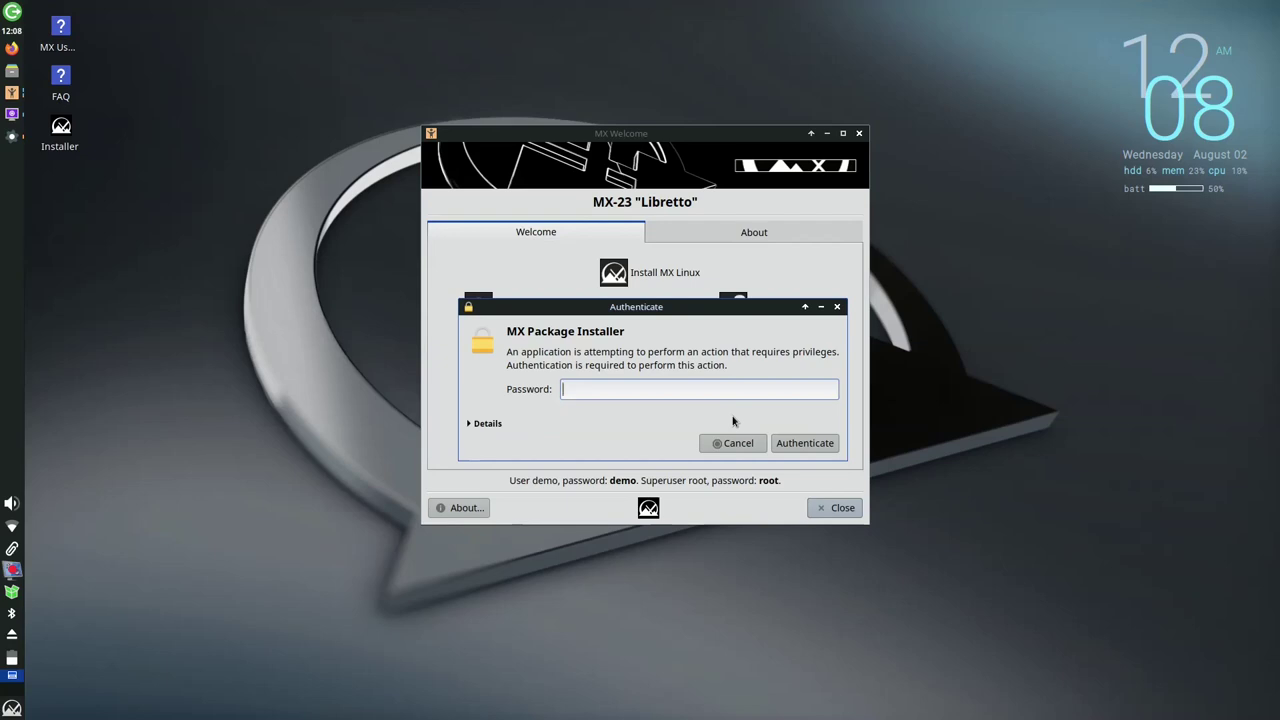
type("root")
key("Return")
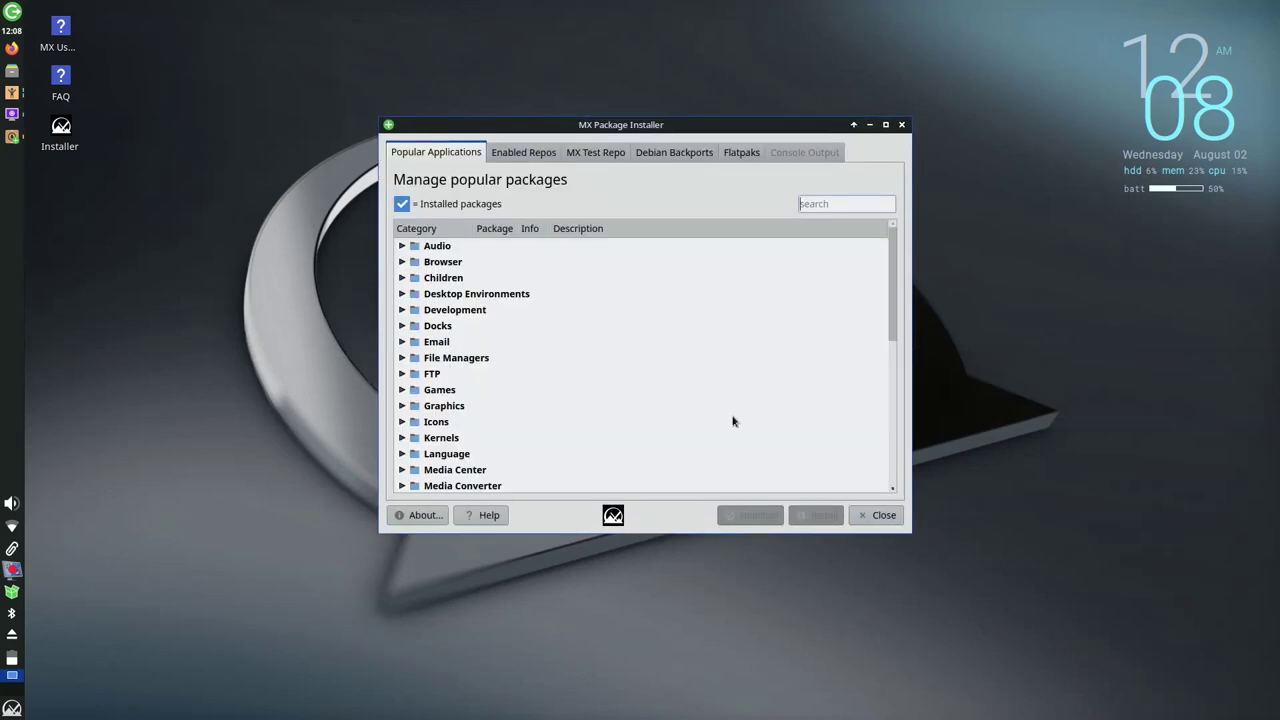
scroll(682, 404, "down", 7)
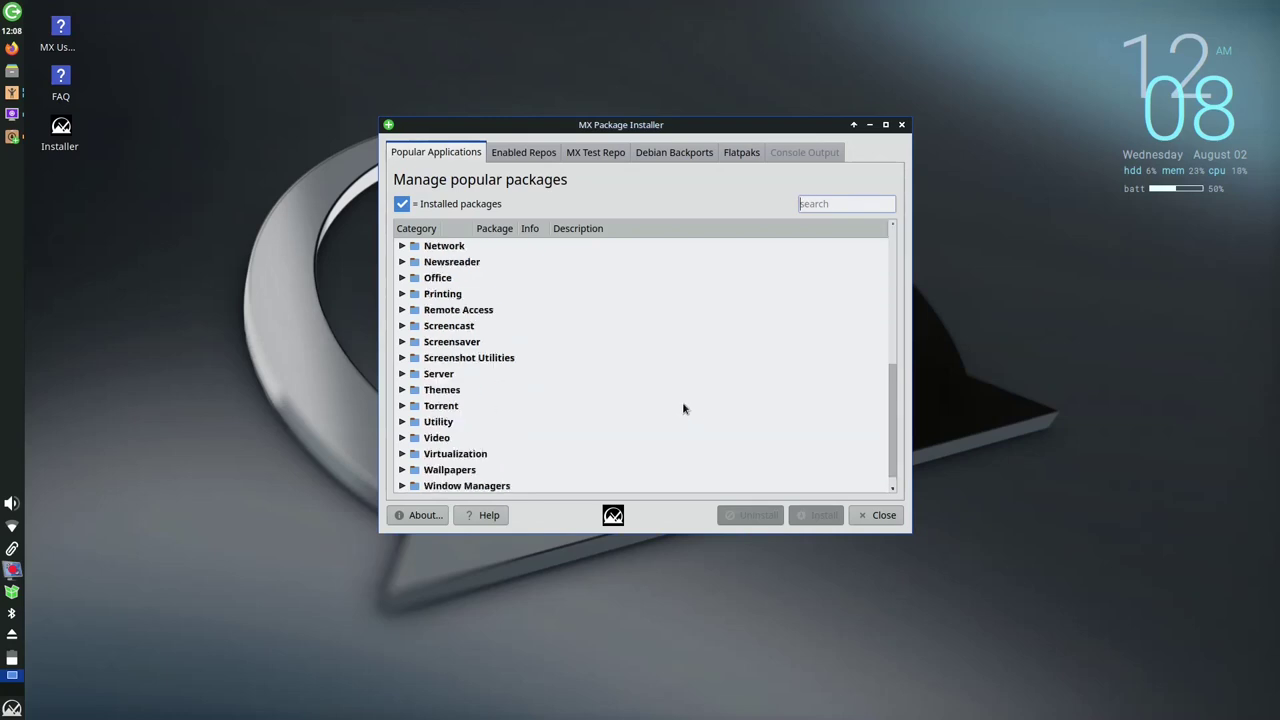
left_click(885, 515)
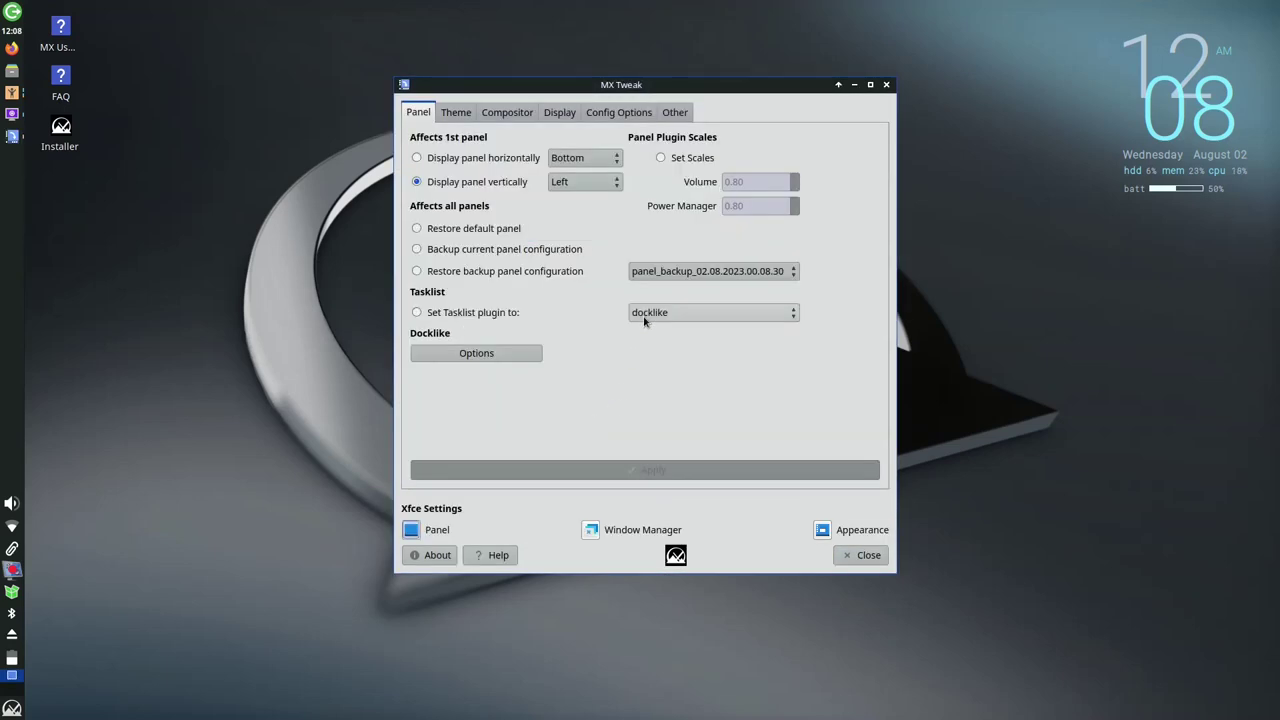
Leave the MX Tweak panel side on Left and switch to the Theme settings
left_click(568, 190)
left_click(568, 190)
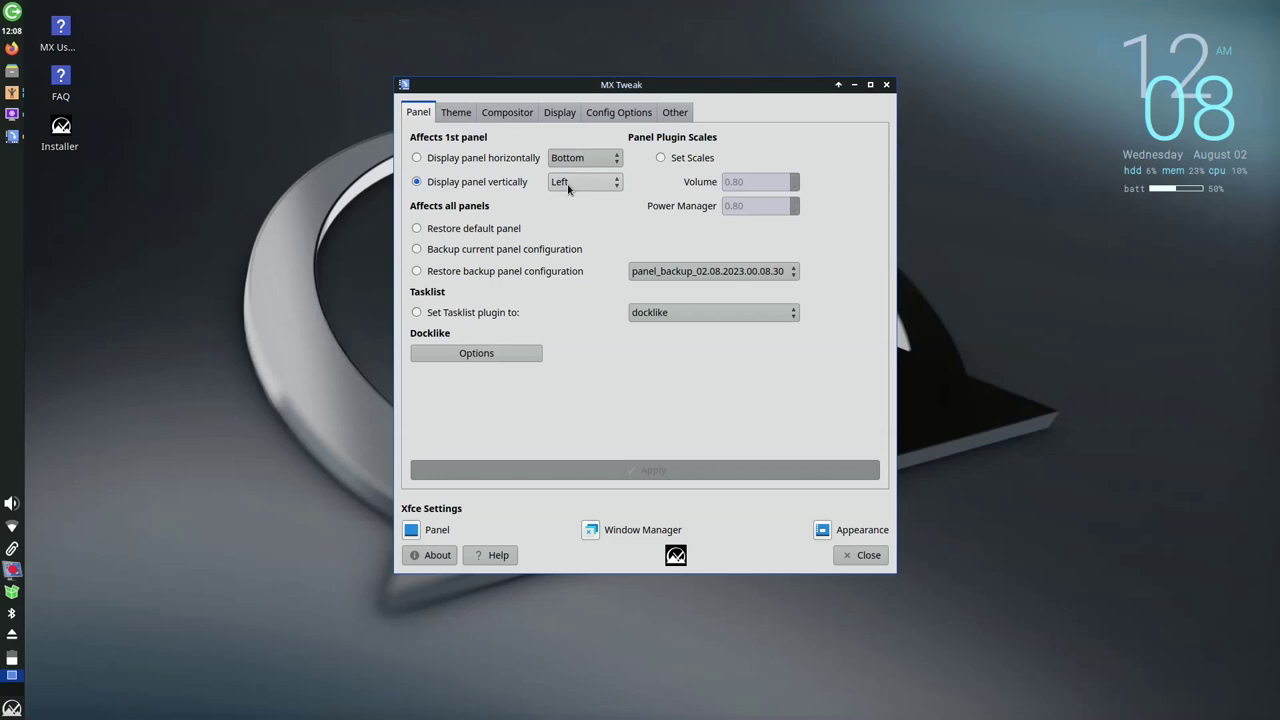
left_click(462, 119)
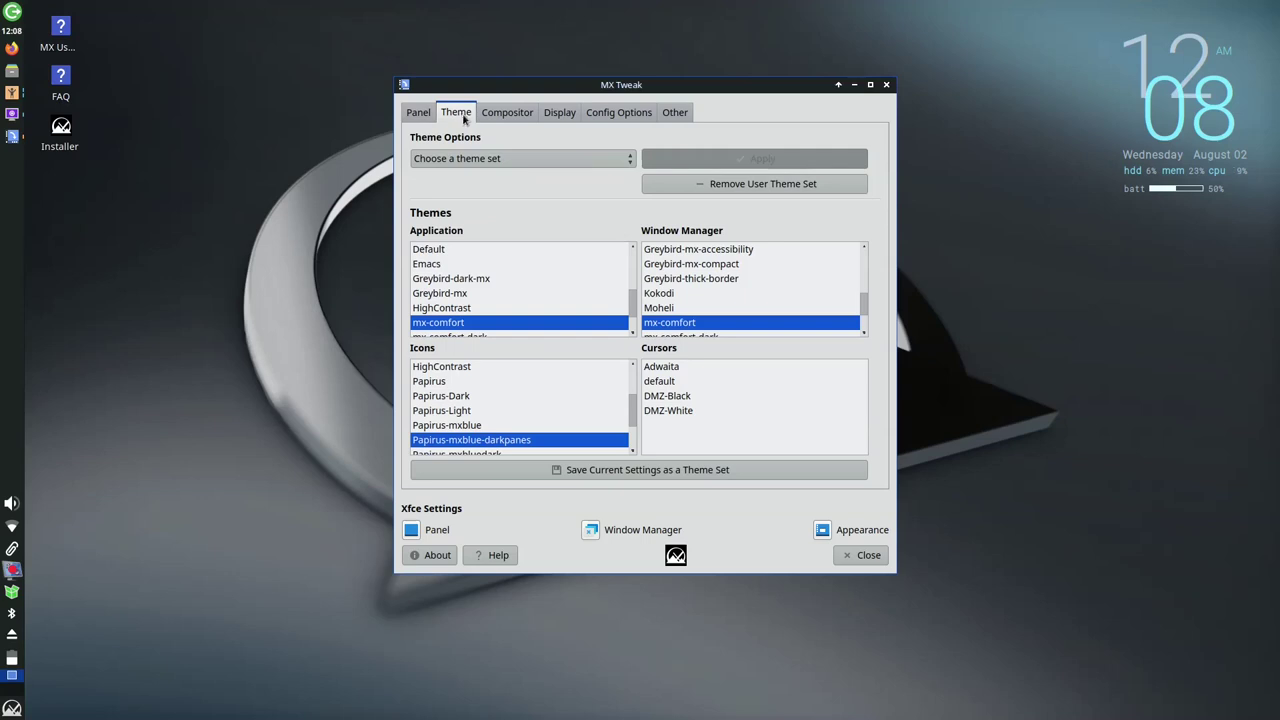
Preview the Tango icon theme, then restore Papirus-mxblue-darkpanes
scroll(670, 286, "up", 4)
scroll(670, 286, "up", 1)
scroll(670, 286, "down", 5)
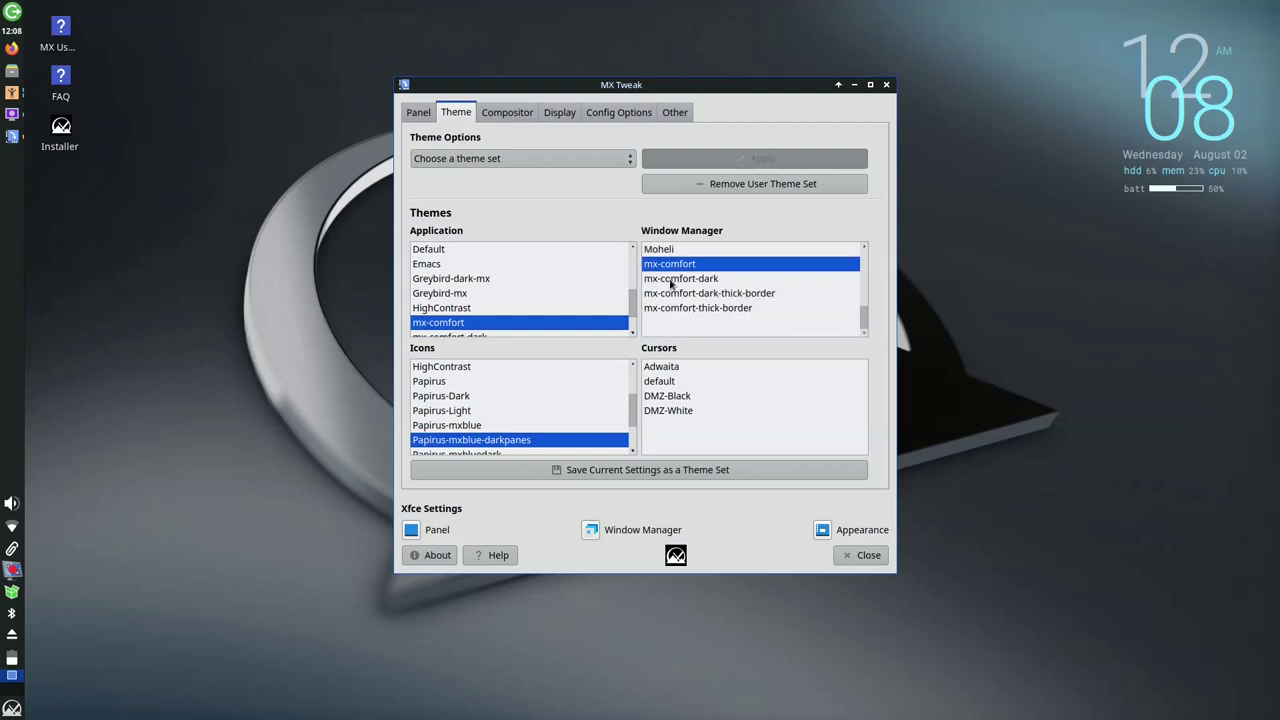
scroll(515, 395, "down", 1)
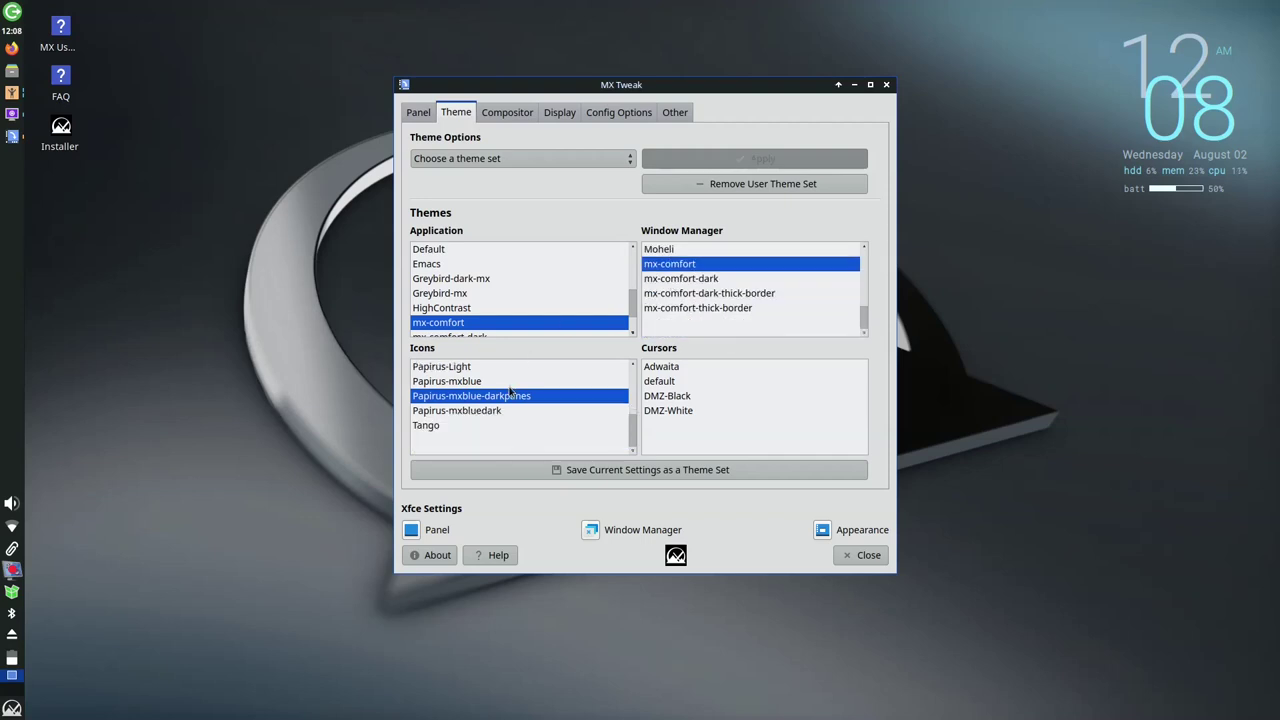
left_click(452, 427)
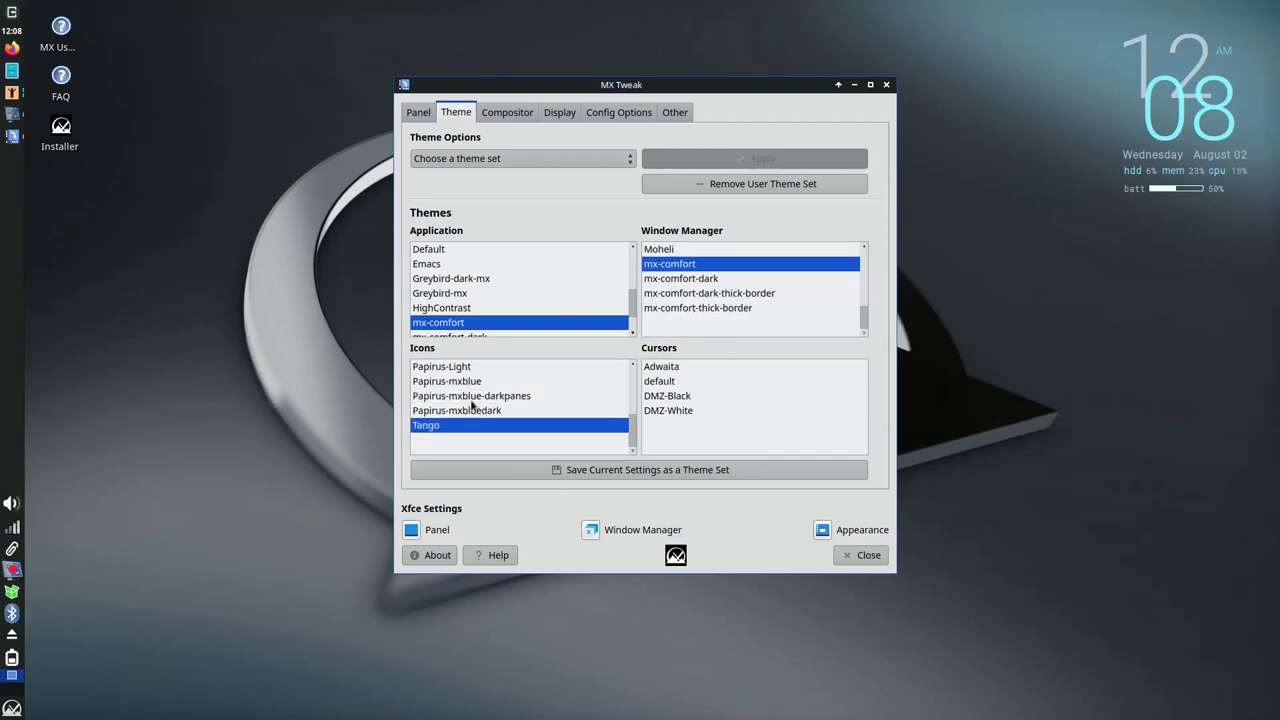
left_click(472, 398)
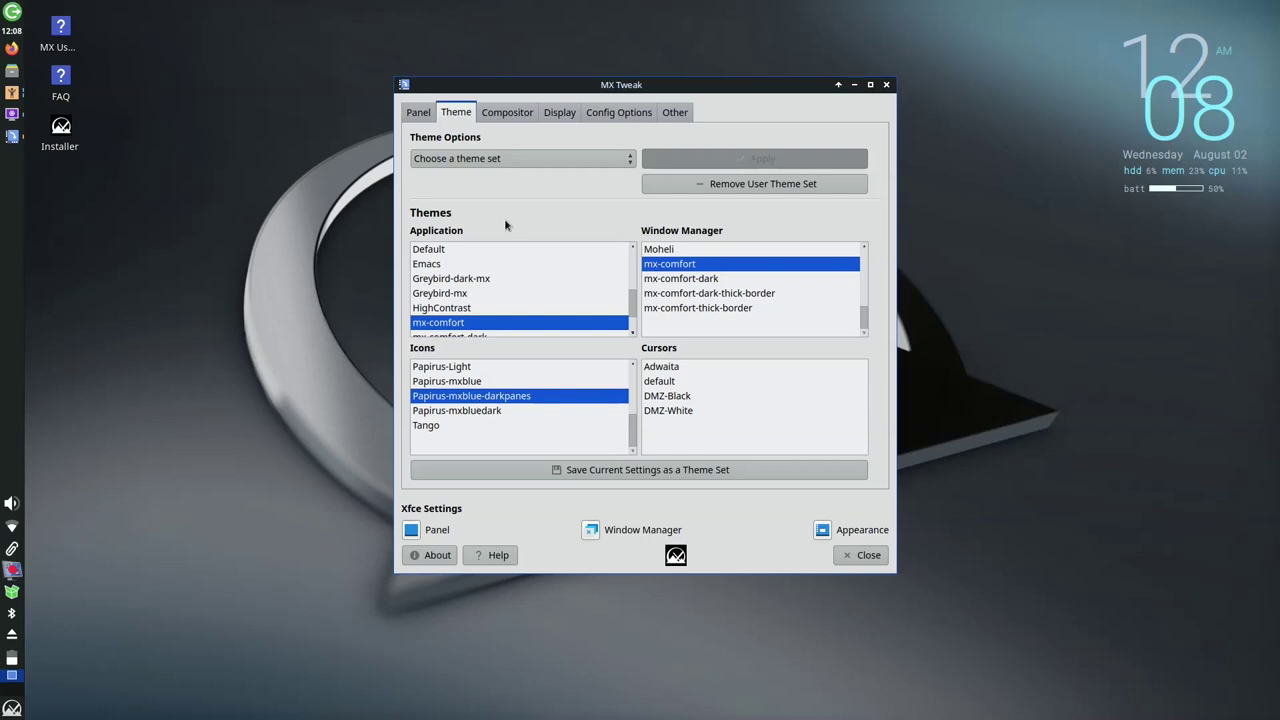
Preview the mx-comfort-dark, Moheli and Kokodi window manager themes, then restore mx-comfort
left_click(685, 280)
left_click(686, 252)
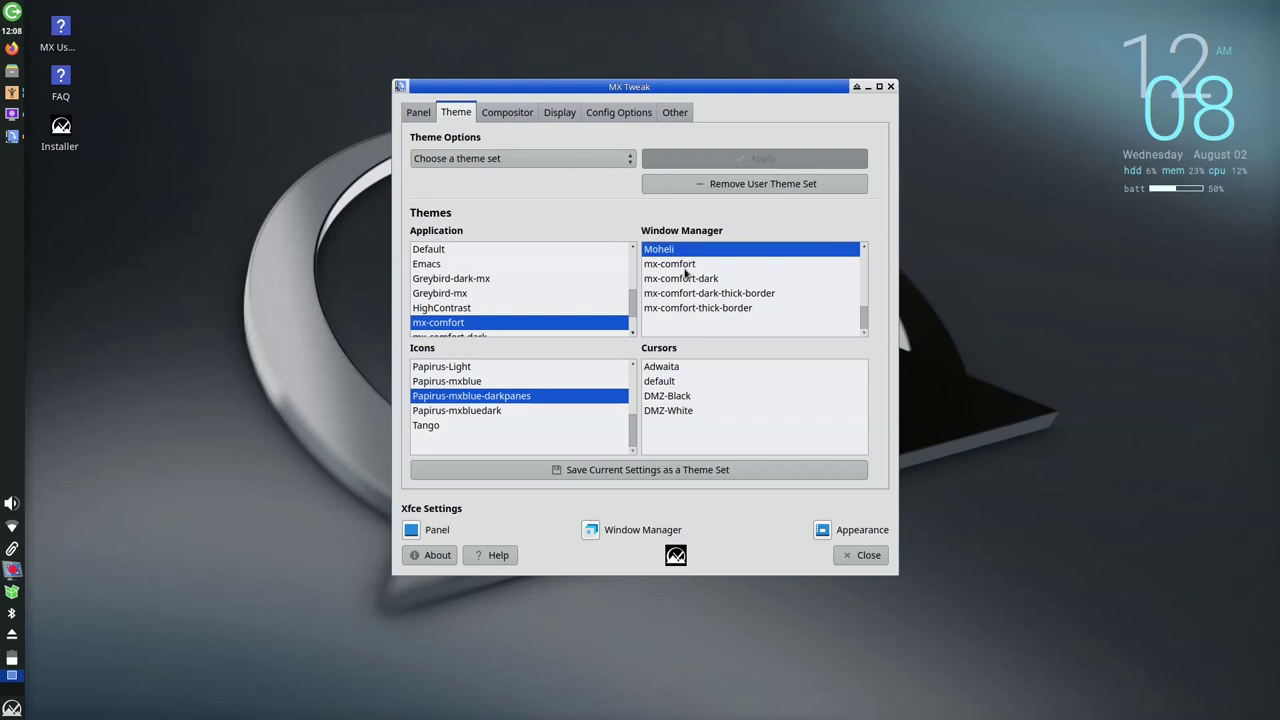
scroll(686, 272, "up", 1)
left_click(682, 280)
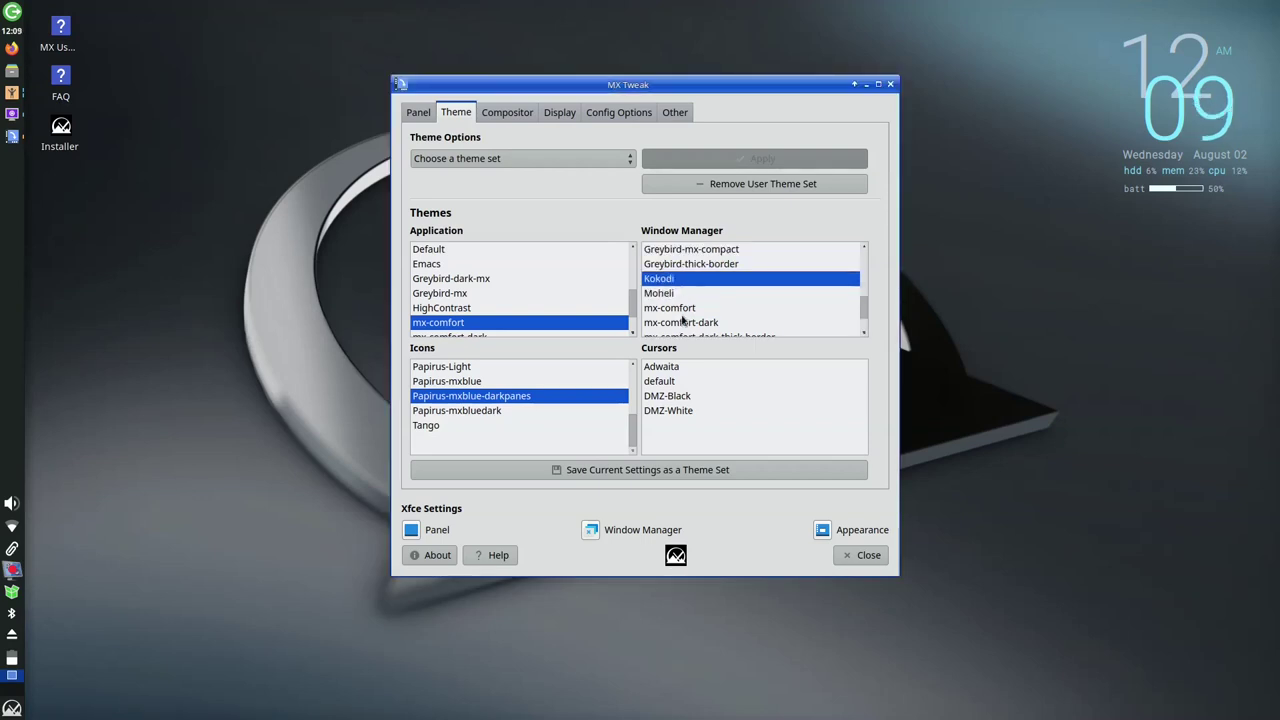
left_click(682, 309)
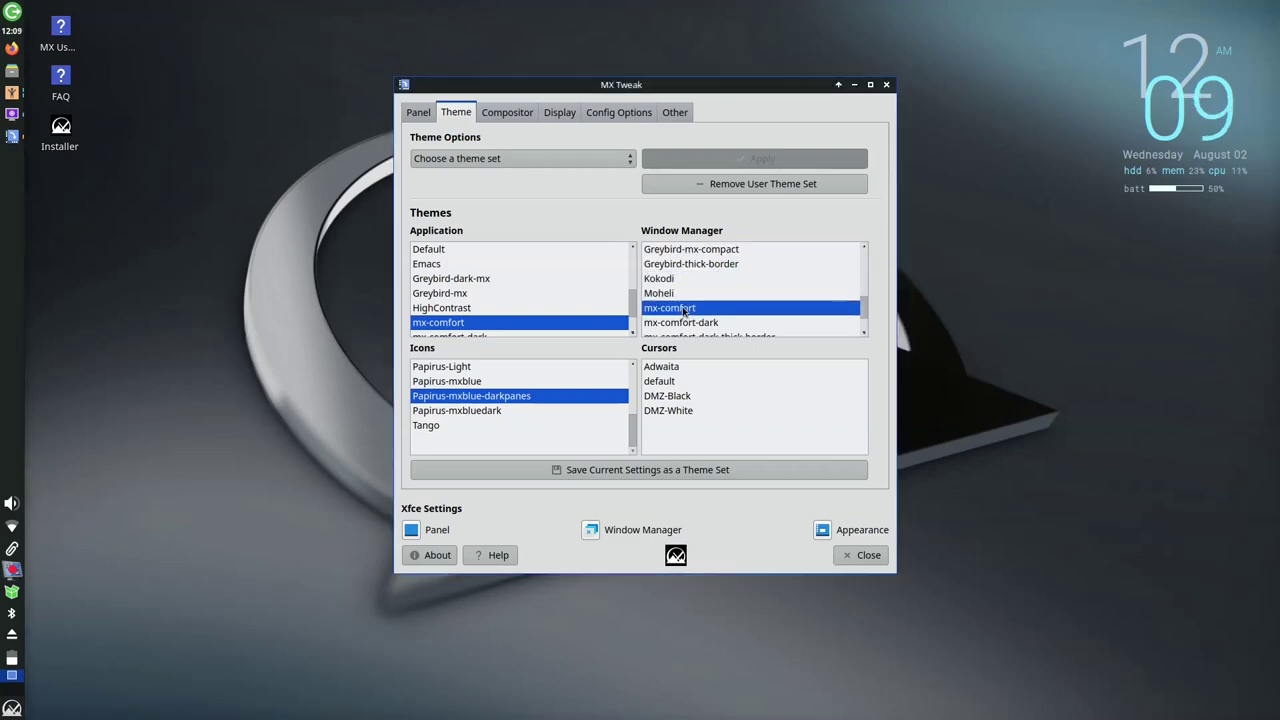
Preview the Greybird-mx application theme, restore mx-comfort, and bring up the Compositor settings
left_click(465, 294)
scroll(465, 299, "down", 1)
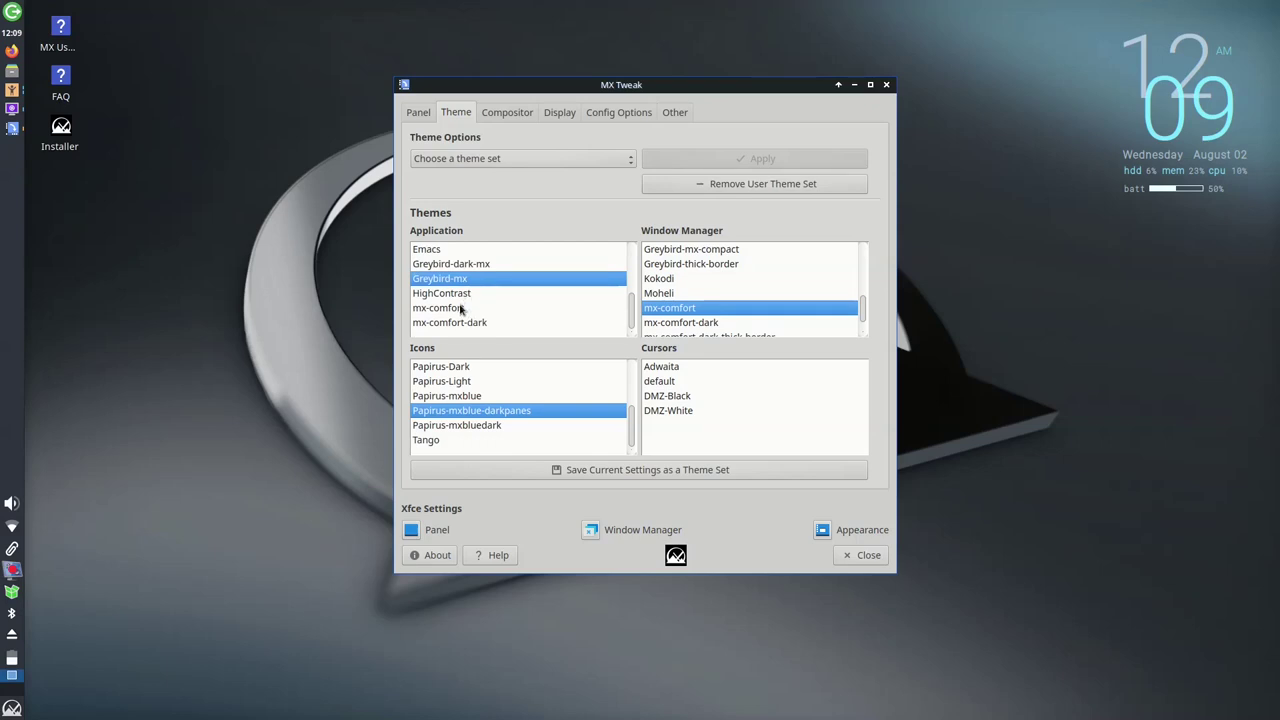
left_click(462, 310)
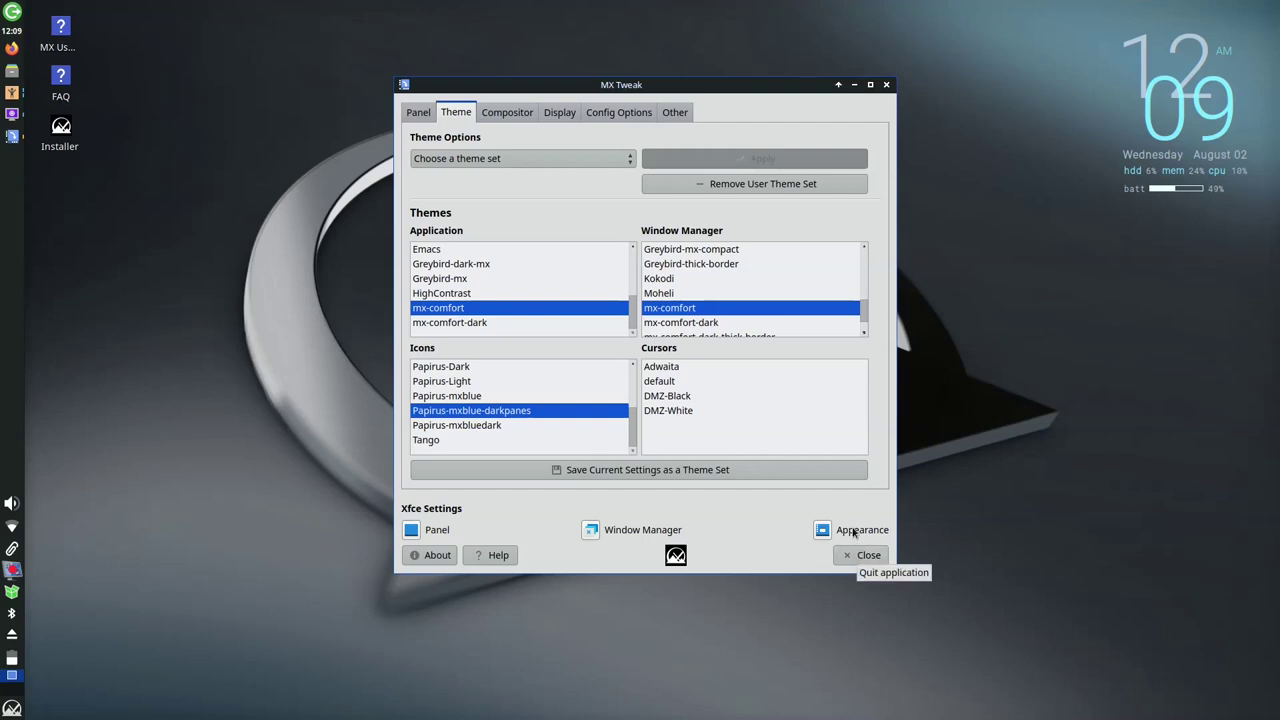
left_click(503, 116)
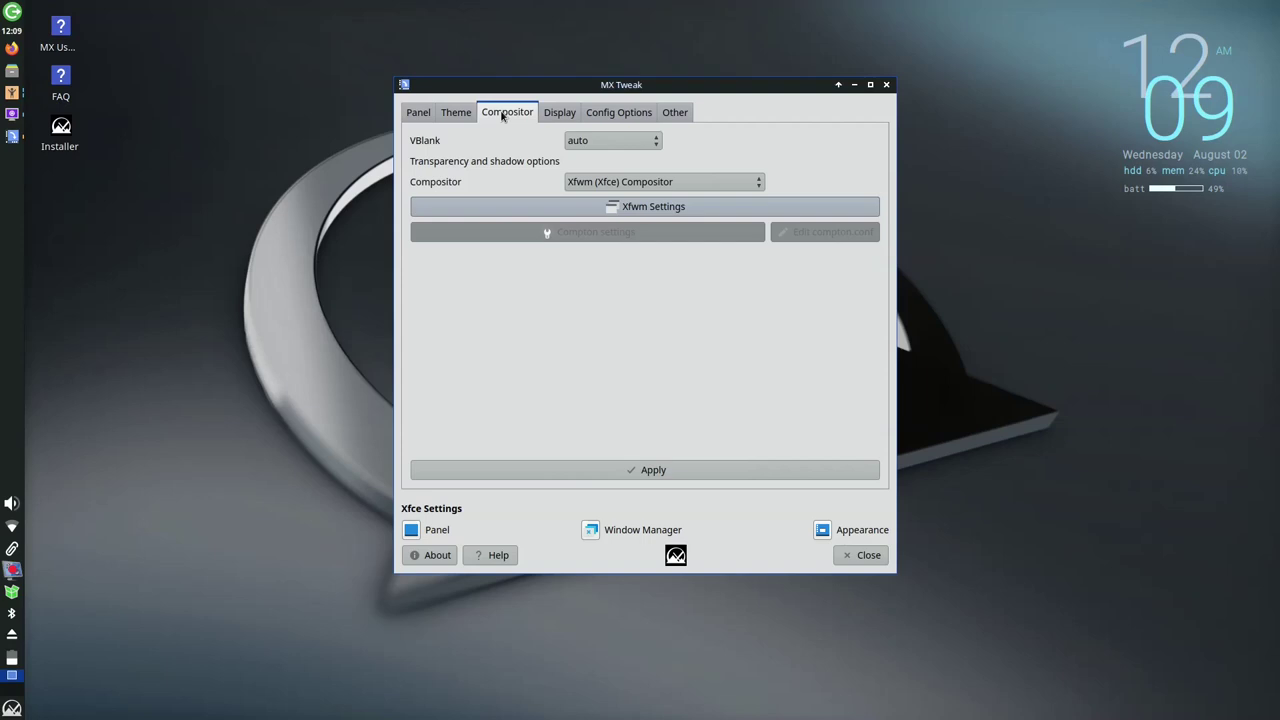
Step through MX Tweak's Display, Config Options and Other pages, then close MX Tweak
left_click(555, 115)
left_click(615, 114)
left_click(672, 113)
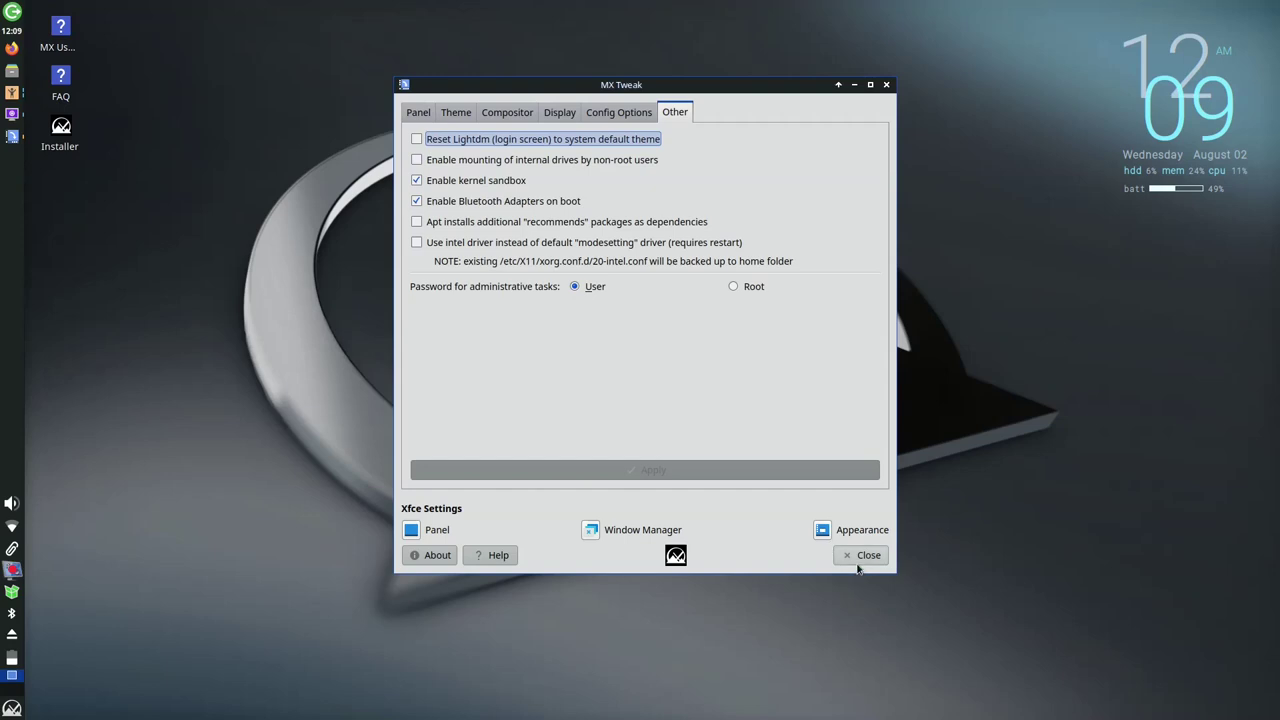
left_click(858, 556)
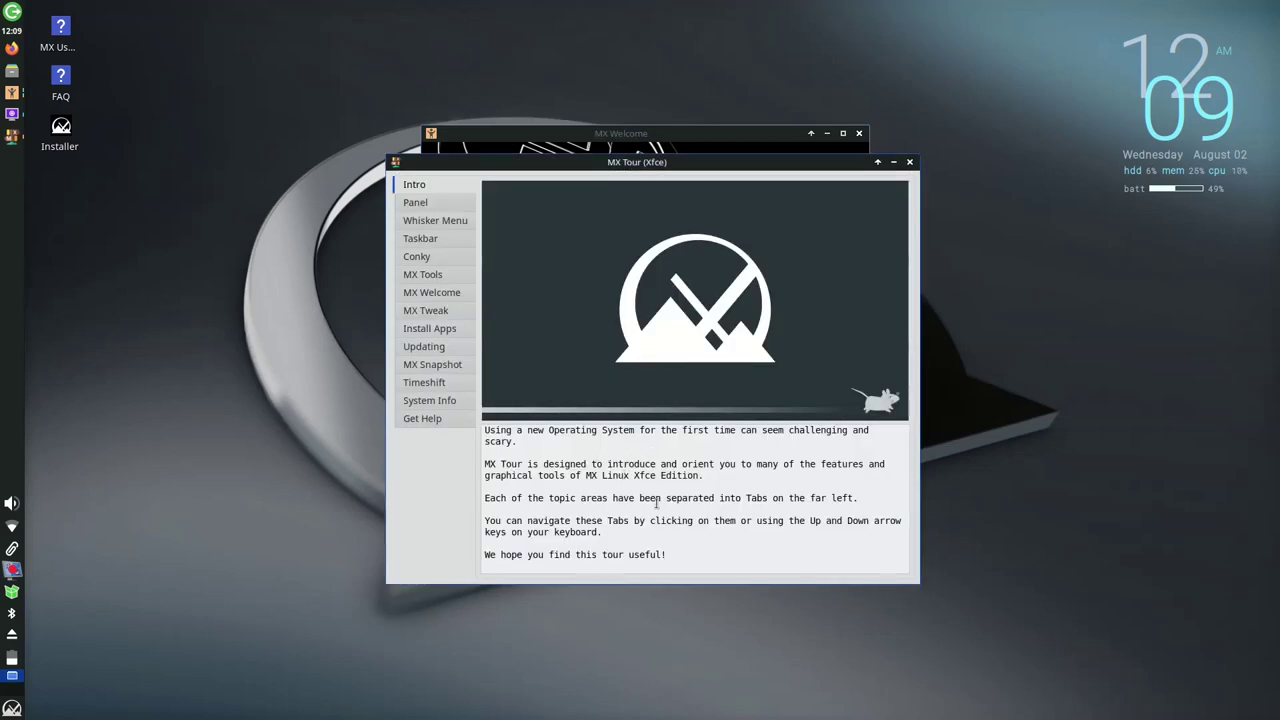
Go through the MX Tour topics from Panel, Whisker Menu and Taskbar down to Get Help
left_click(430, 203)
left_click(454, 222)
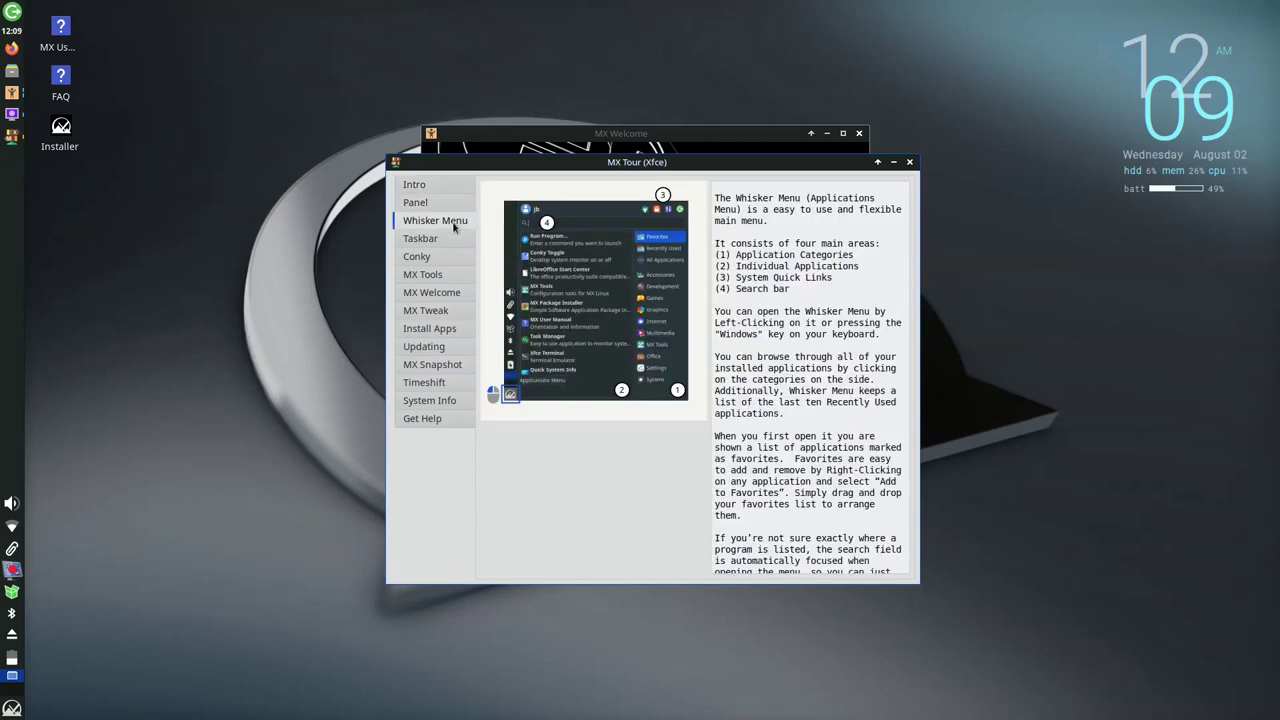
left_click(446, 240)
left_click(442, 274)
left_click(446, 293)
left_click(440, 312)
left_click(432, 347)
left_click(432, 366)
left_click(436, 401)
left_click(437, 418)
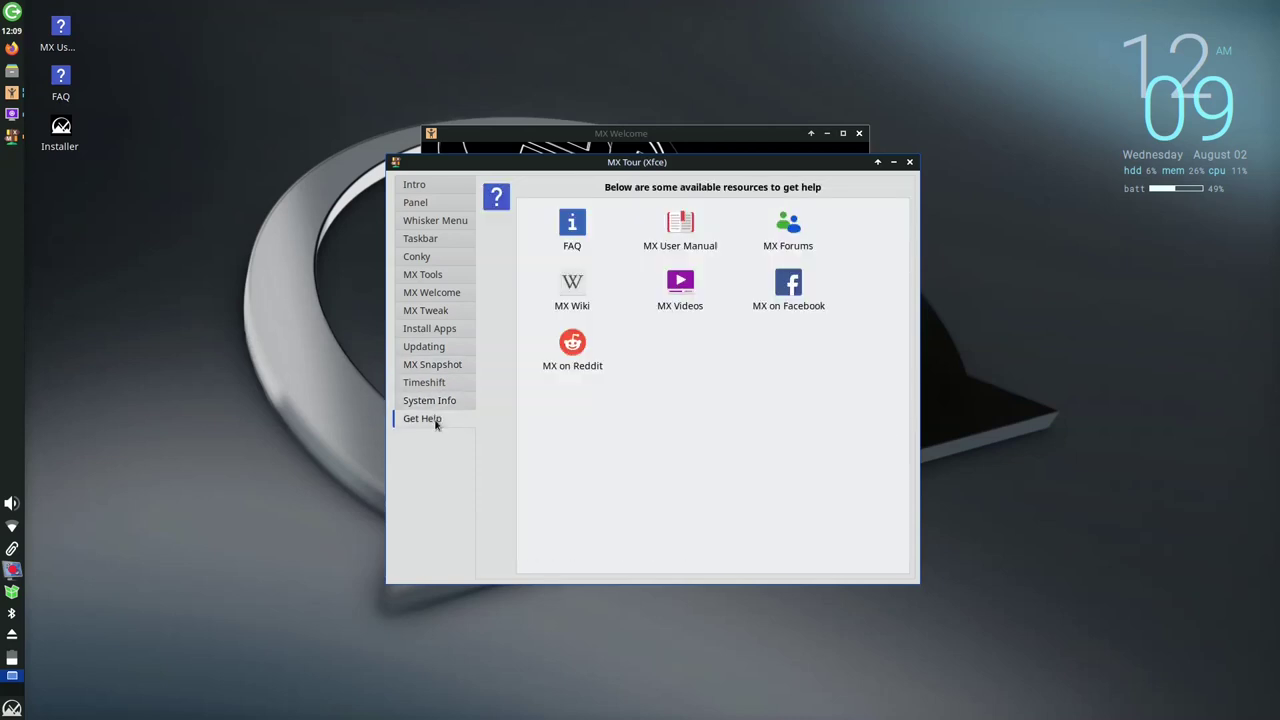
Close MX Tour, briefly reopen and close MX Tools, then close MX Welcome
left_click(909, 162)
left_click(859, 133)
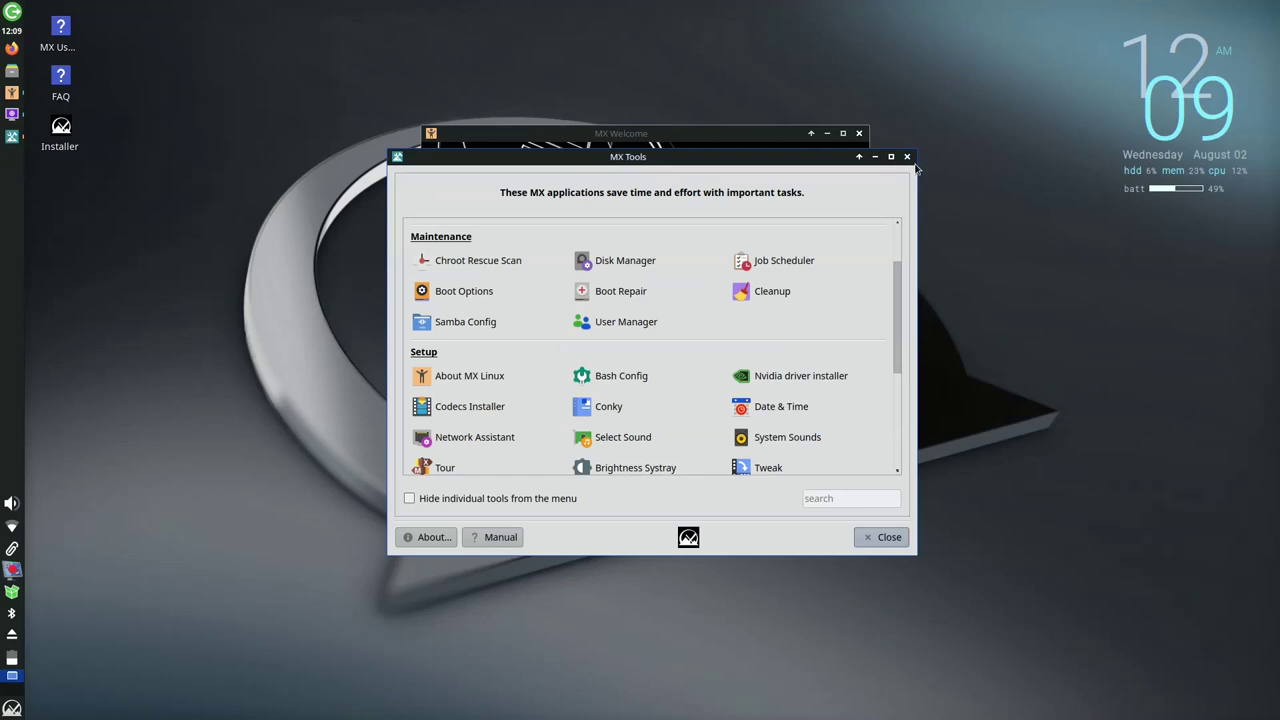
left_click(906, 157)
left_click(859, 134)
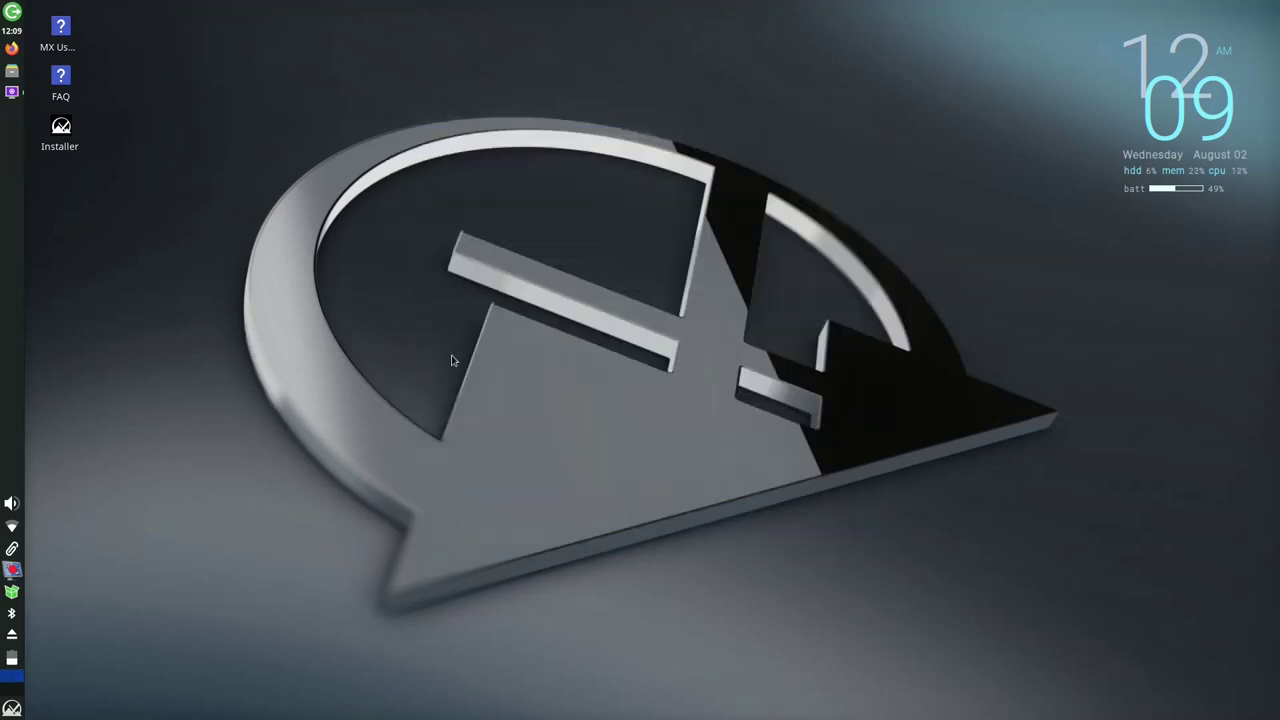
Browse Whisker Menu categories, enlarge the menu, then open Thunar on the home folder, centred on screen
left_click(14, 709)
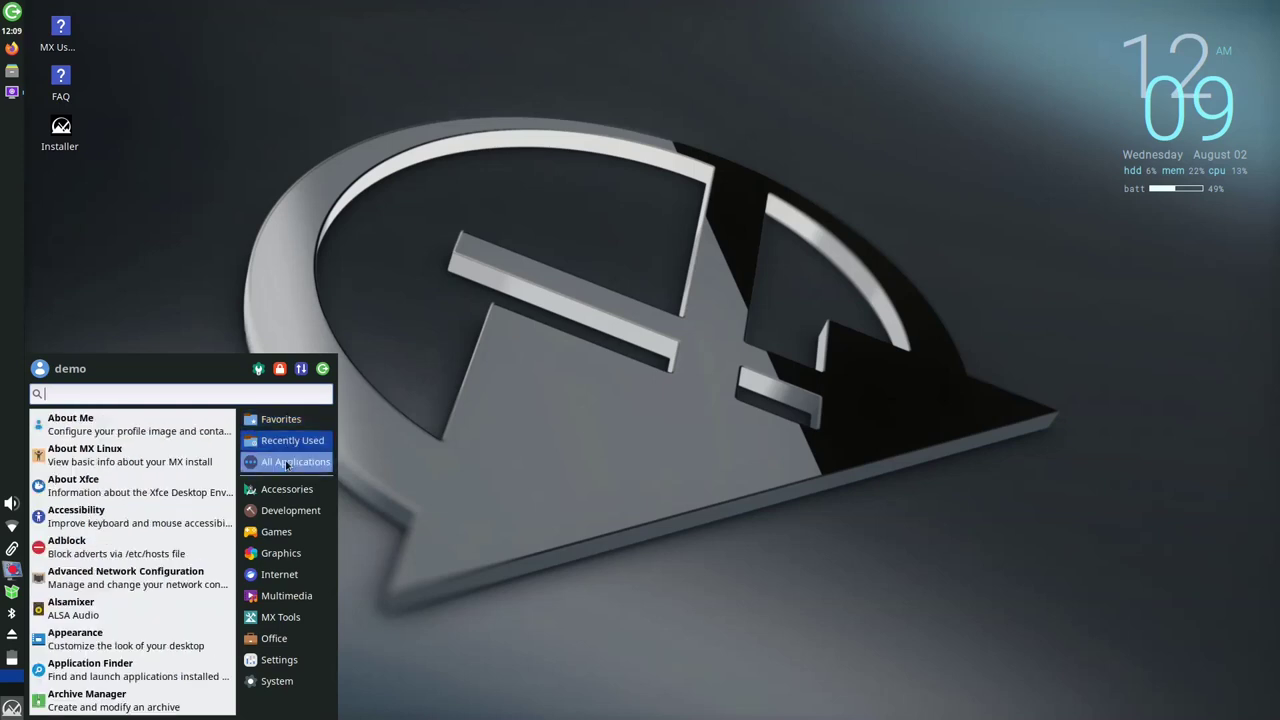
mouse_move(284, 495)
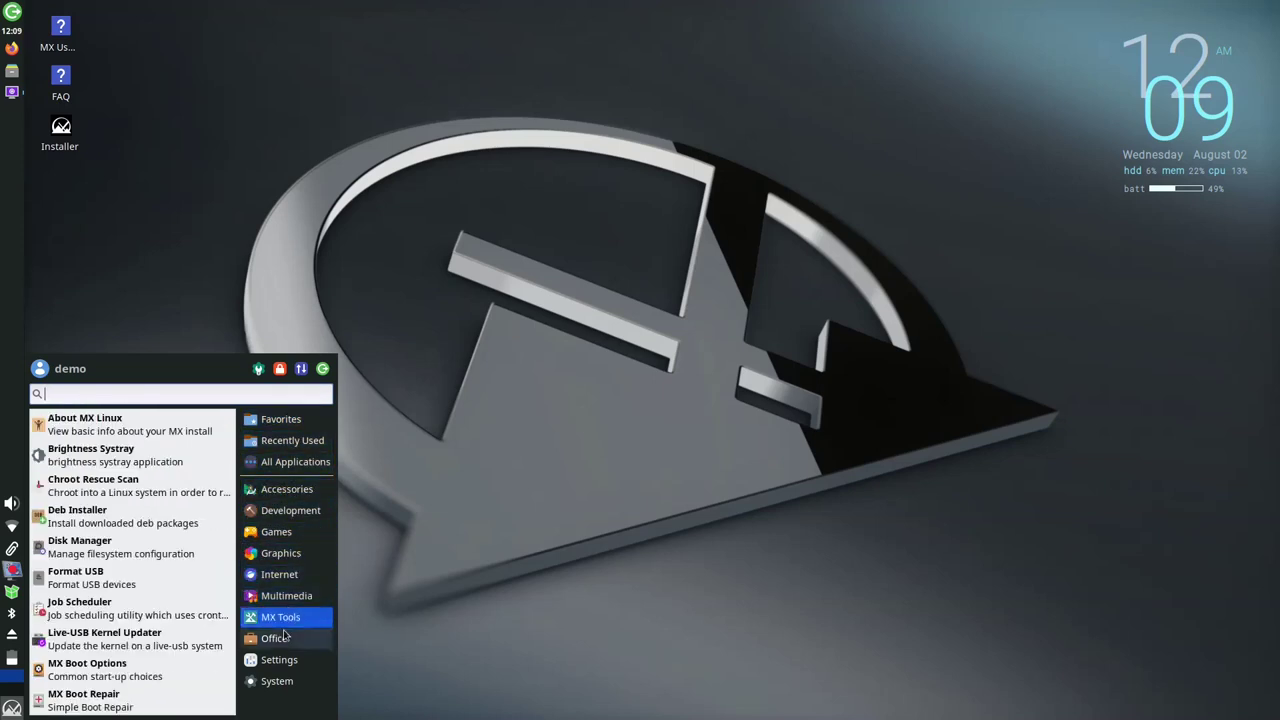
mouse_move(281, 682)
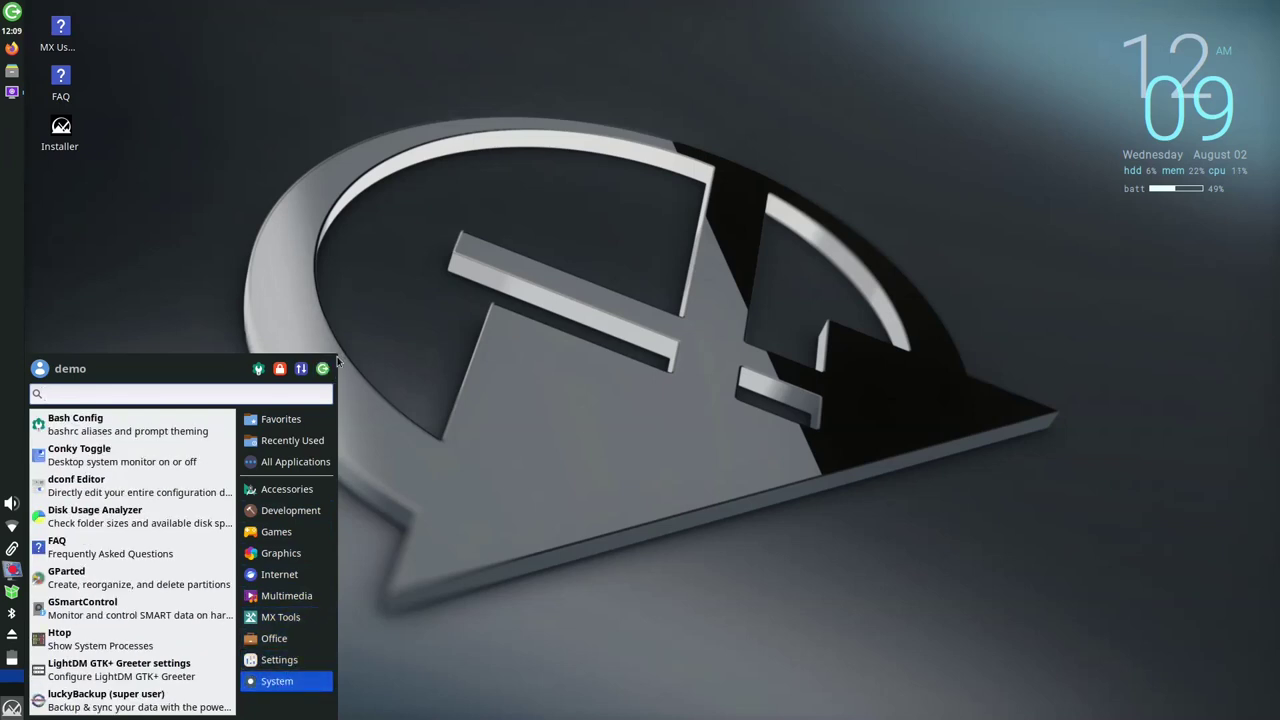
left_click_drag(338, 362, 401, 303)
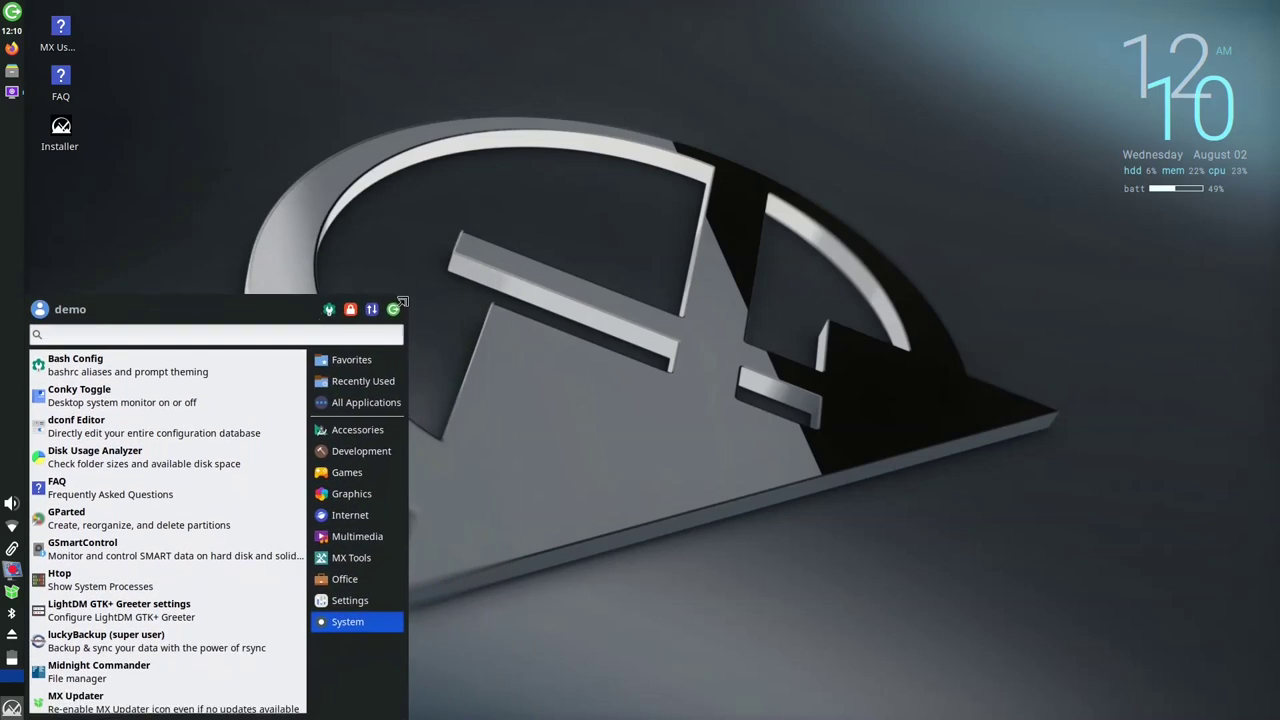
key("super+e")
left_click_drag(371, 9, 576, 72)
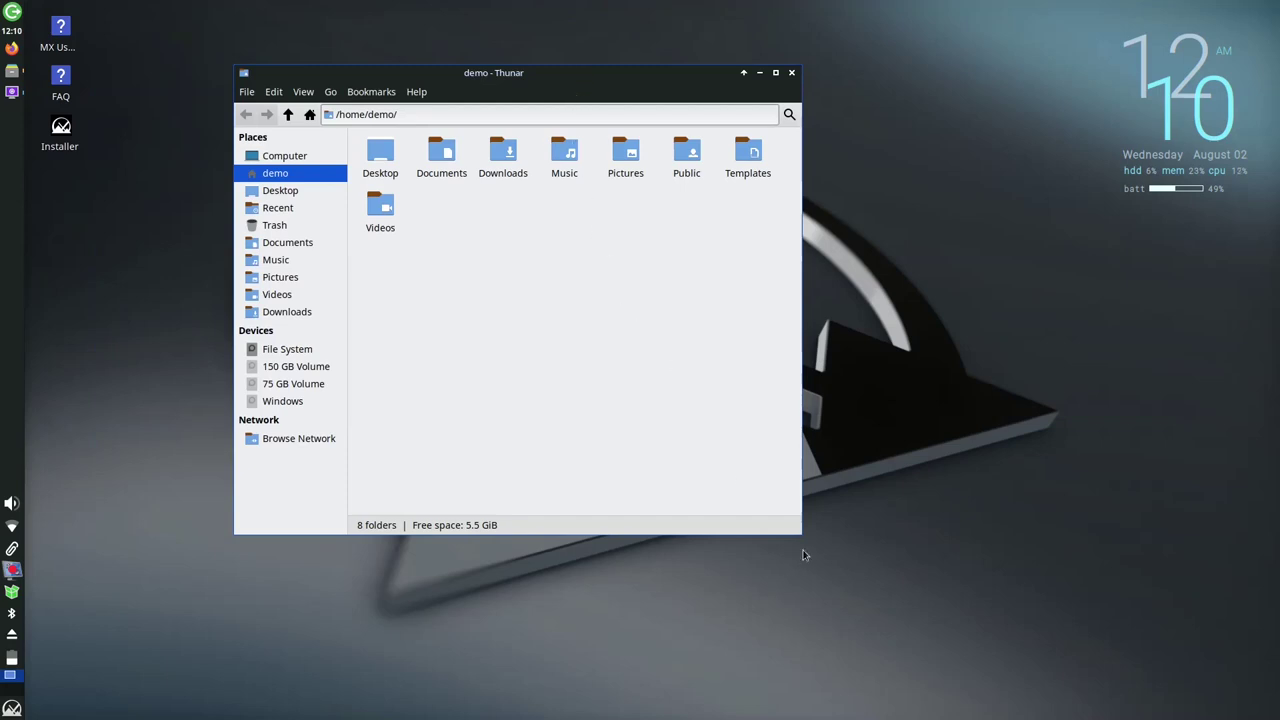
Make the Thunar window taller, zoom the icons in and out, then maximize and restore it
left_click_drag(802, 530, 854, 542)
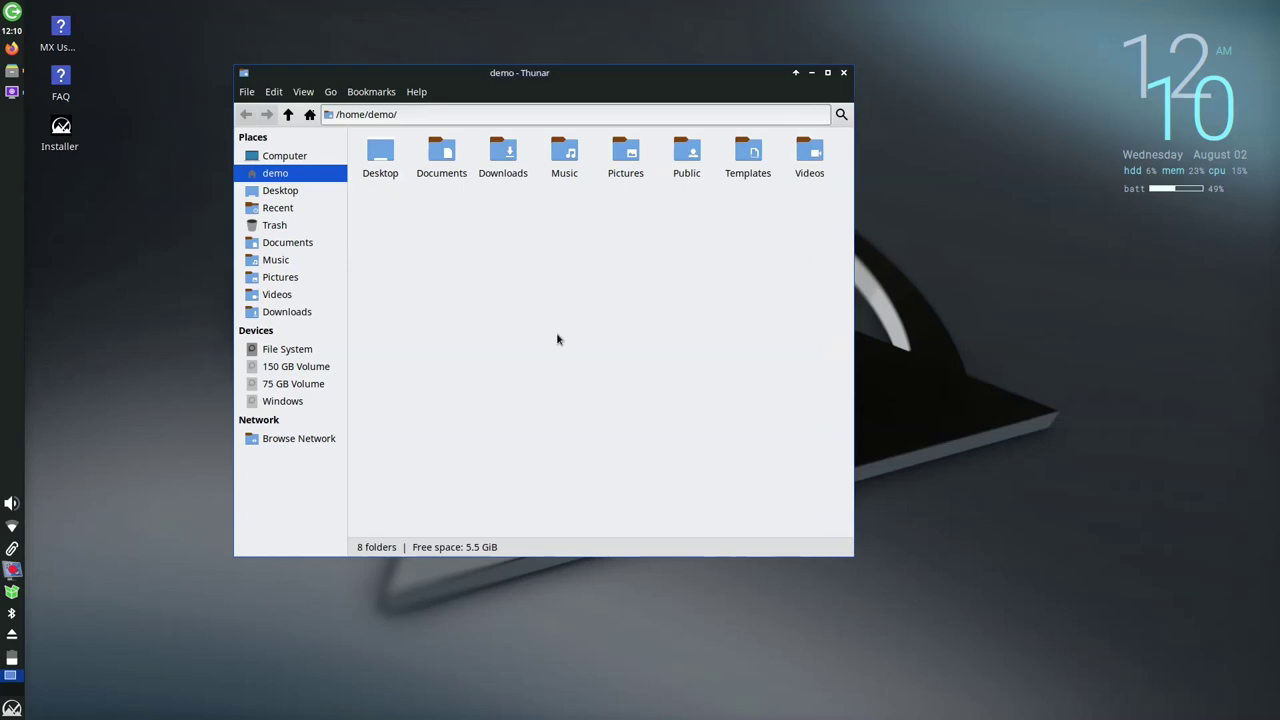
scroll(636, 366, "up", 4)
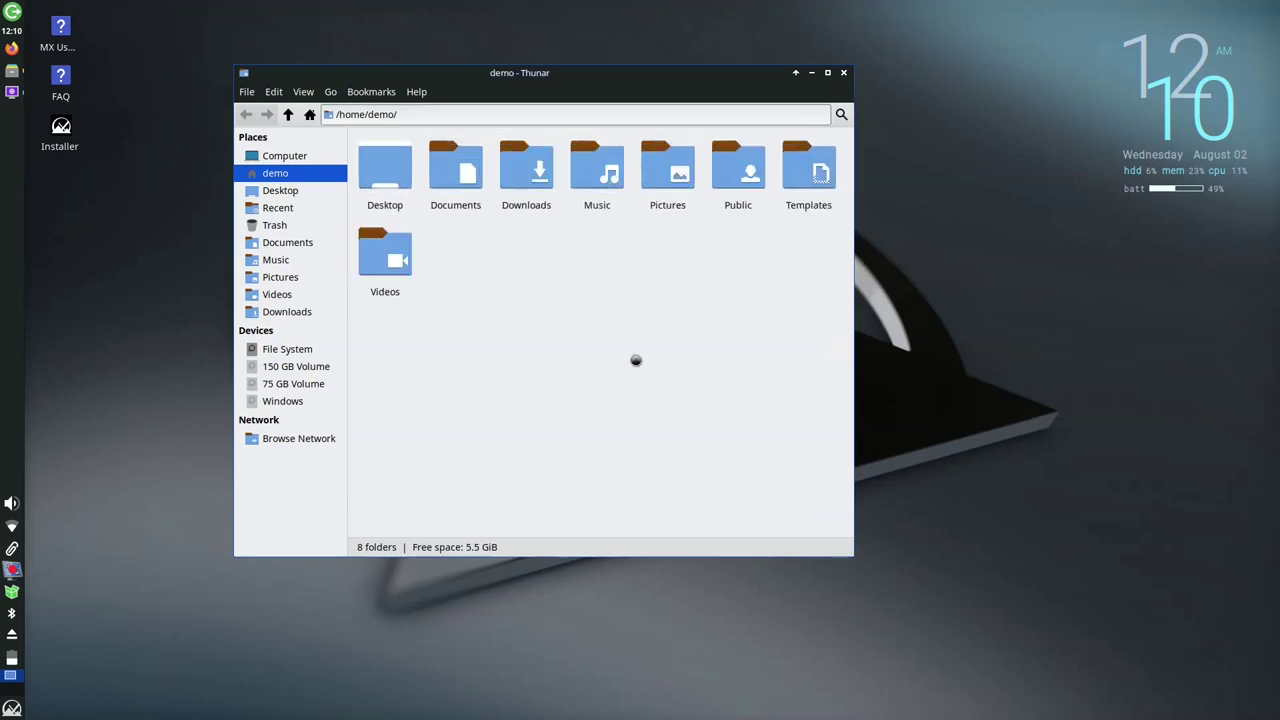
scroll(636, 360, "down", 3)
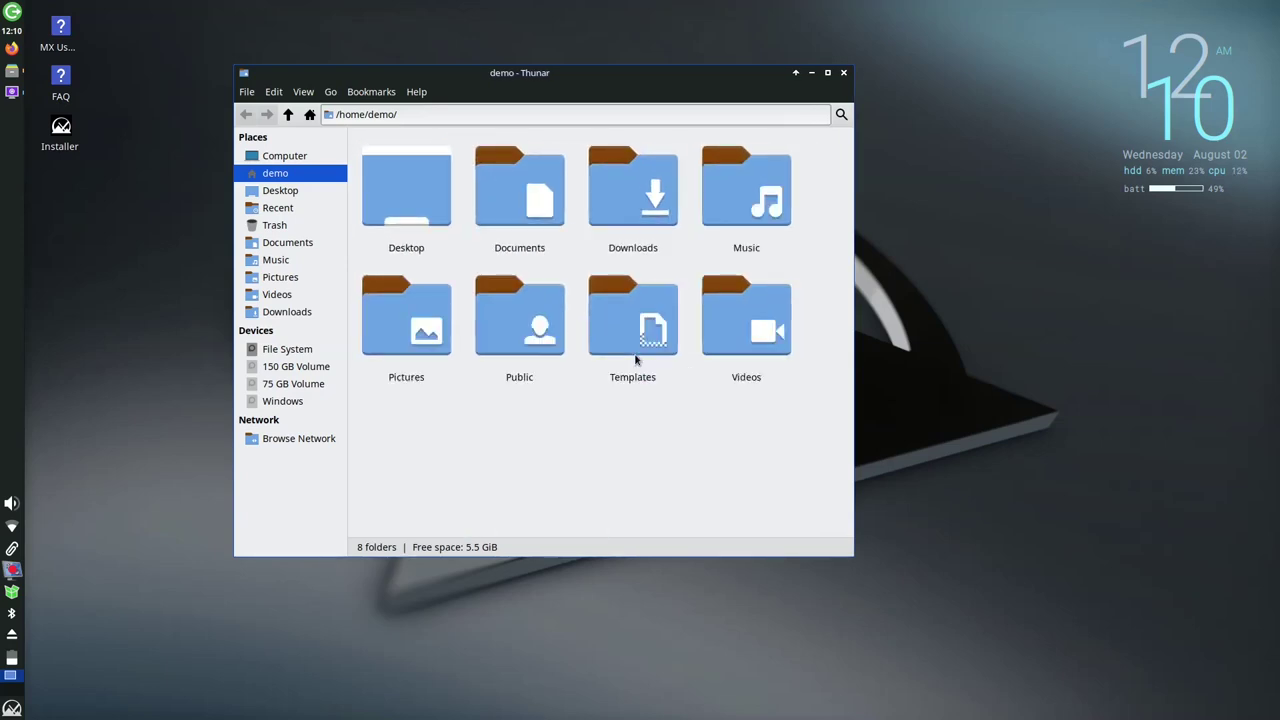
left_click(828, 73)
double_click(751, 16)
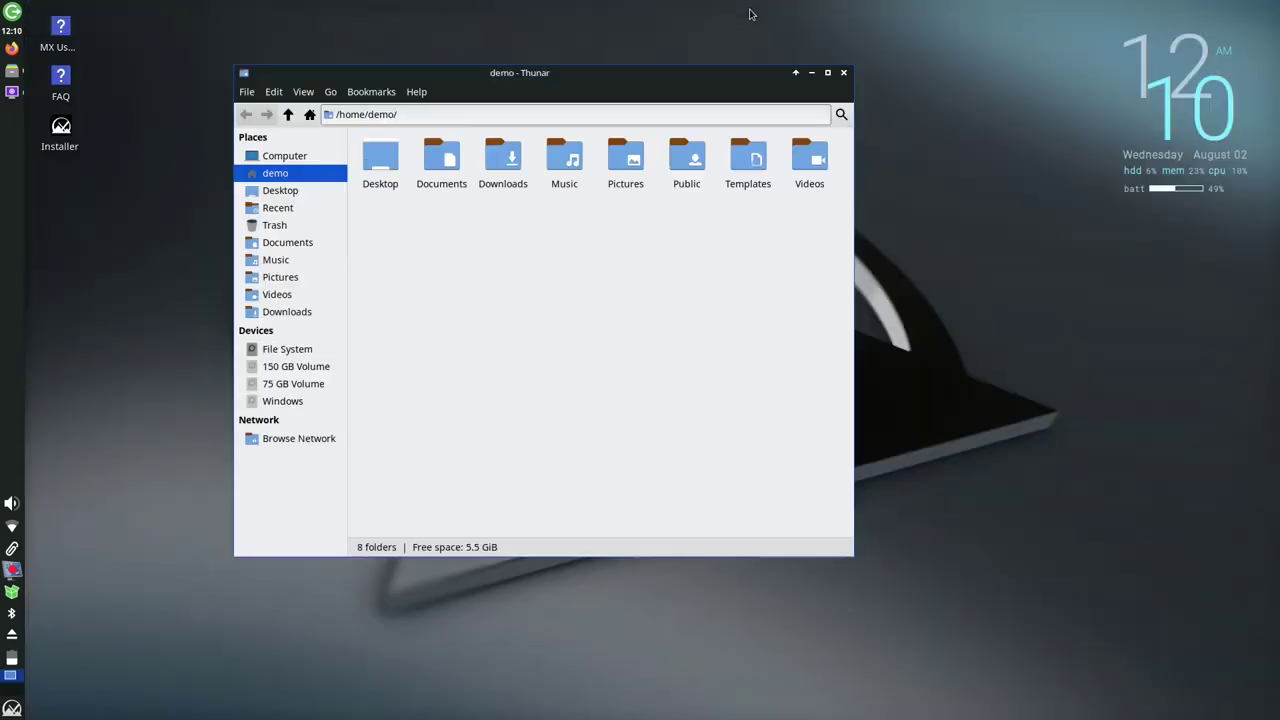
left_click_drag(623, 71, 990, 14)
Minimize Thunar, restore it from the taskbar and move it back to the screen centre
left_click(1217, 12)
left_click(1177, 711)
left_click_drag(1240, 126, 616, 142)
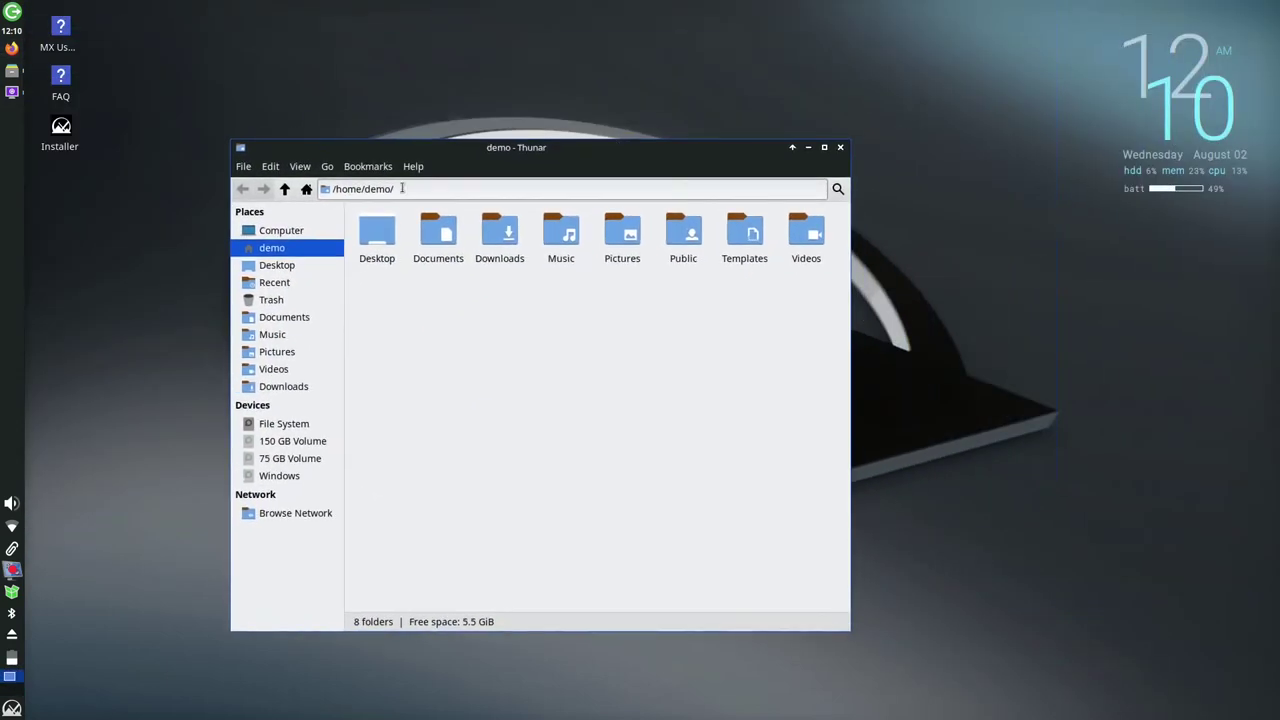
Show the About thunar information, then run neofetch in a terminal
left_click(413, 166)
left_click(420, 208)
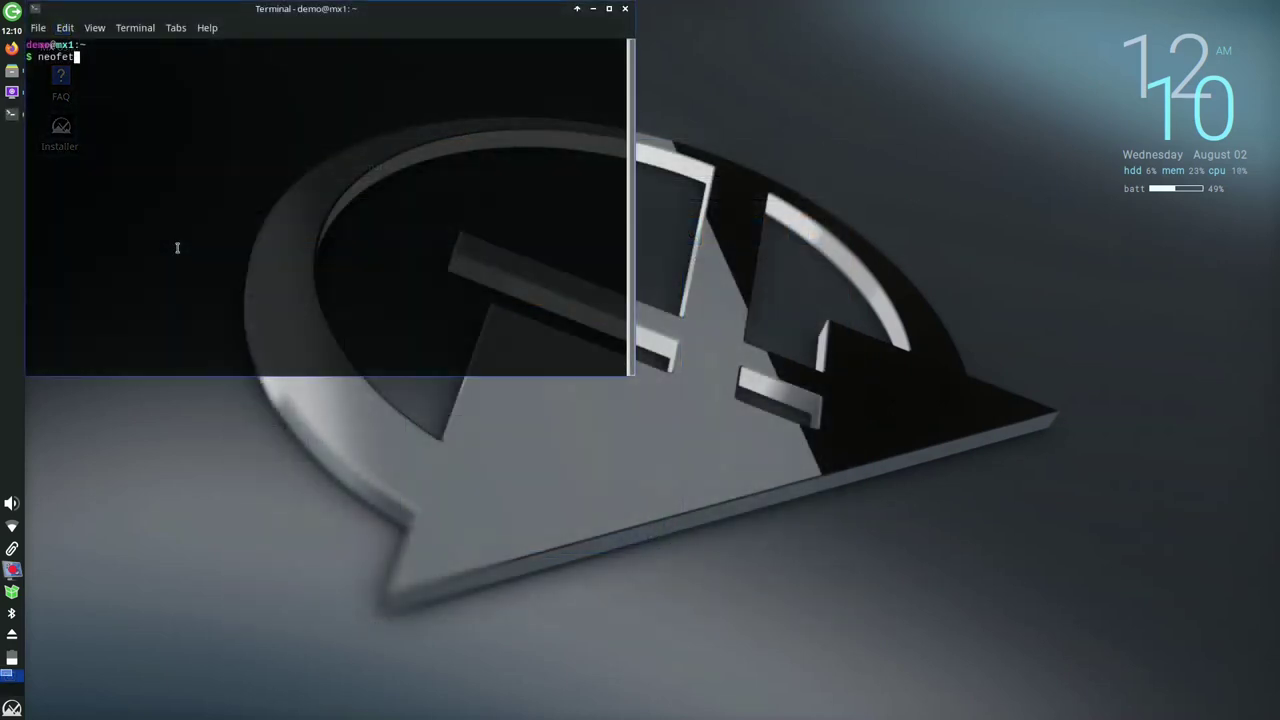
type("ch")
key("Return")
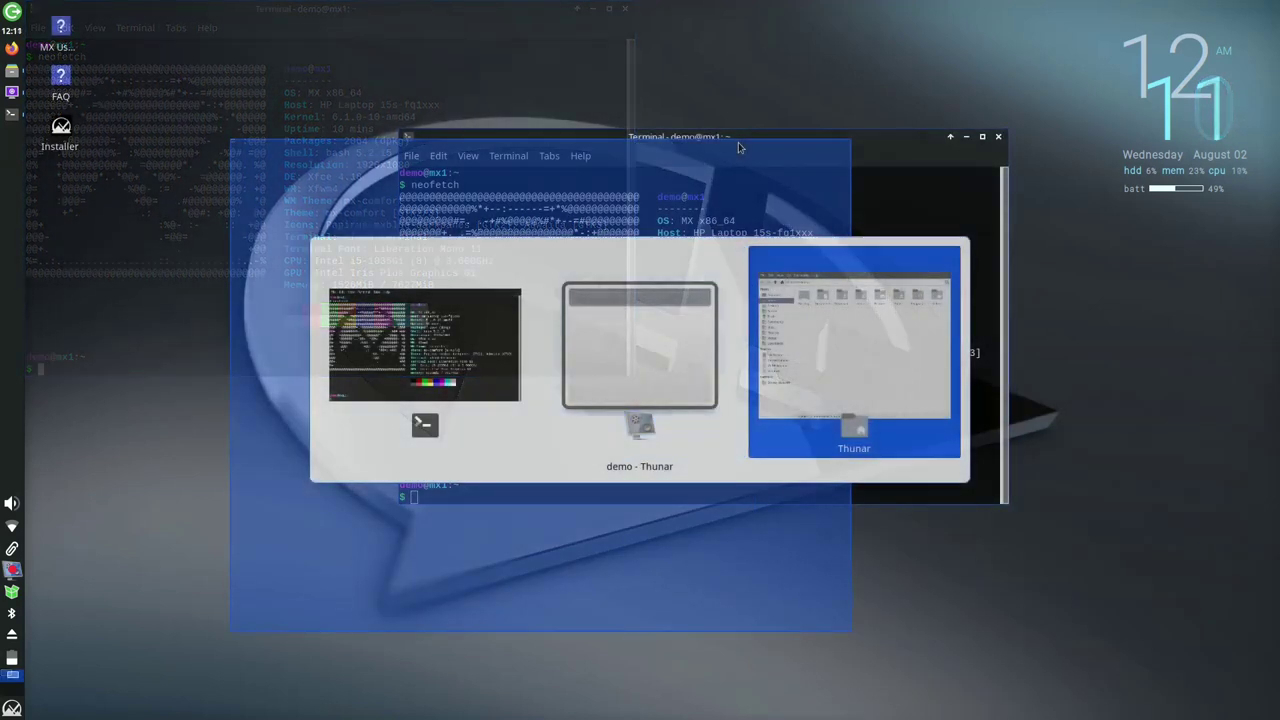
key("alt+Tab")
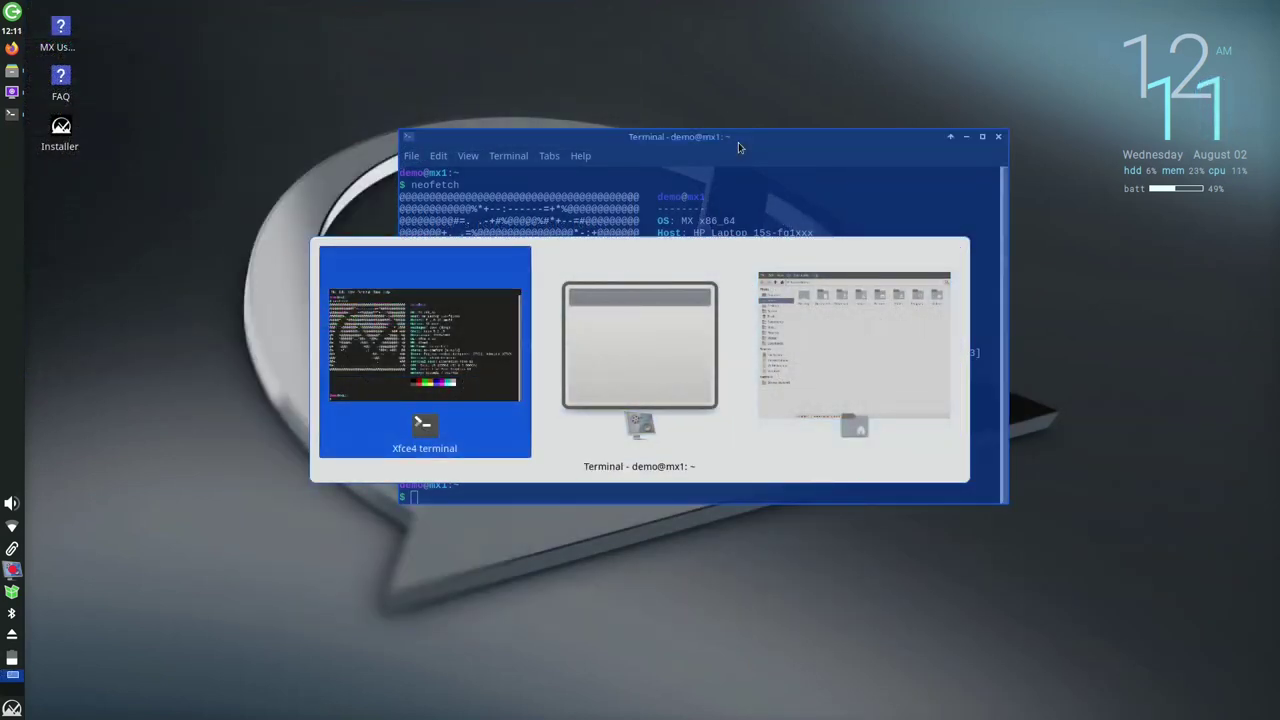
key("alt+Tab")
key("alt+Tab")
key("alt+Tab")
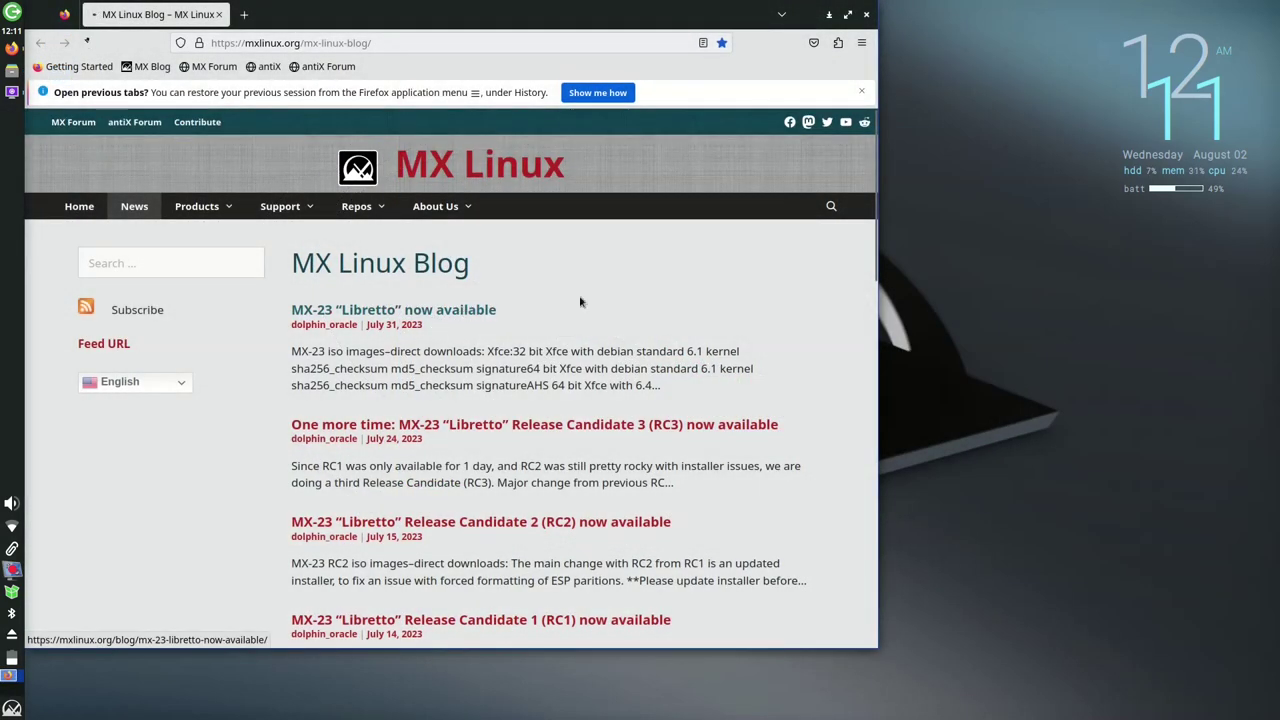
Open the 'MX-23 Libretto now available' blog post and scroll through the article
left_click(580, 301)
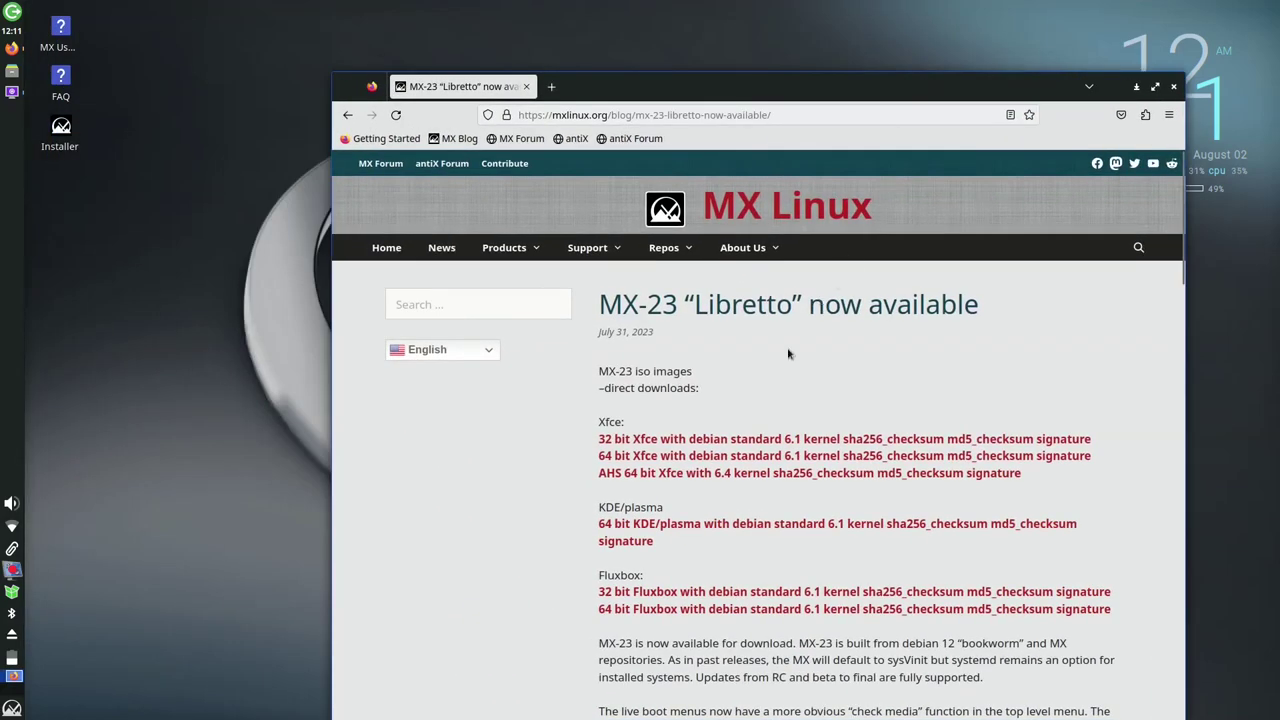
scroll(788, 353, "down", 20)
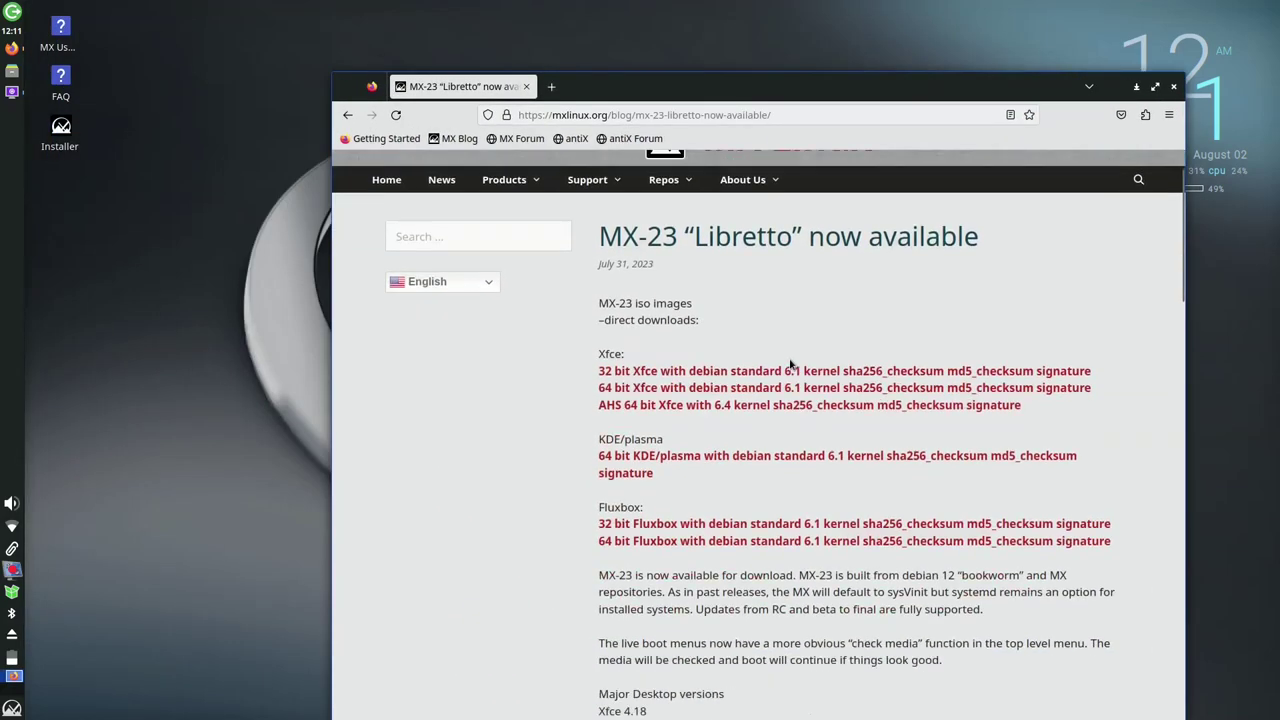
scroll(793, 354, "up", 20)
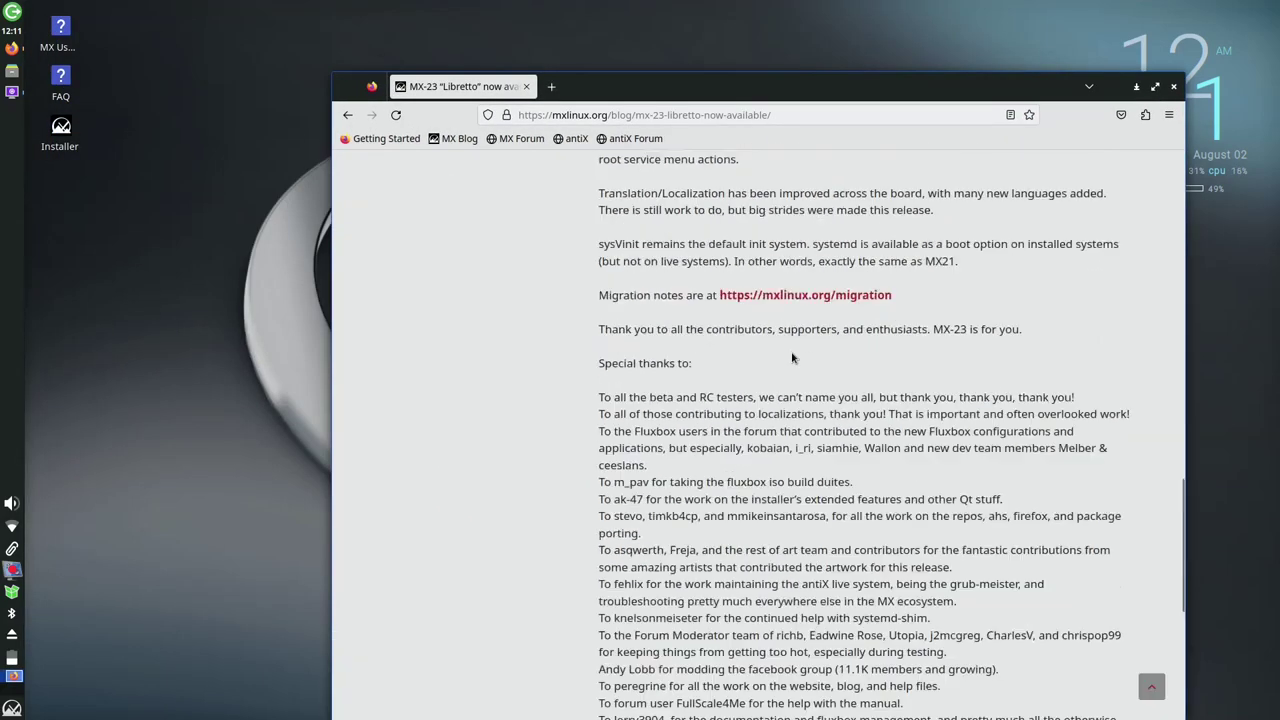
Show the About Mozilla Firefox information from the main menu's Help section
left_click(1168, 114)
left_click(1030, 515)
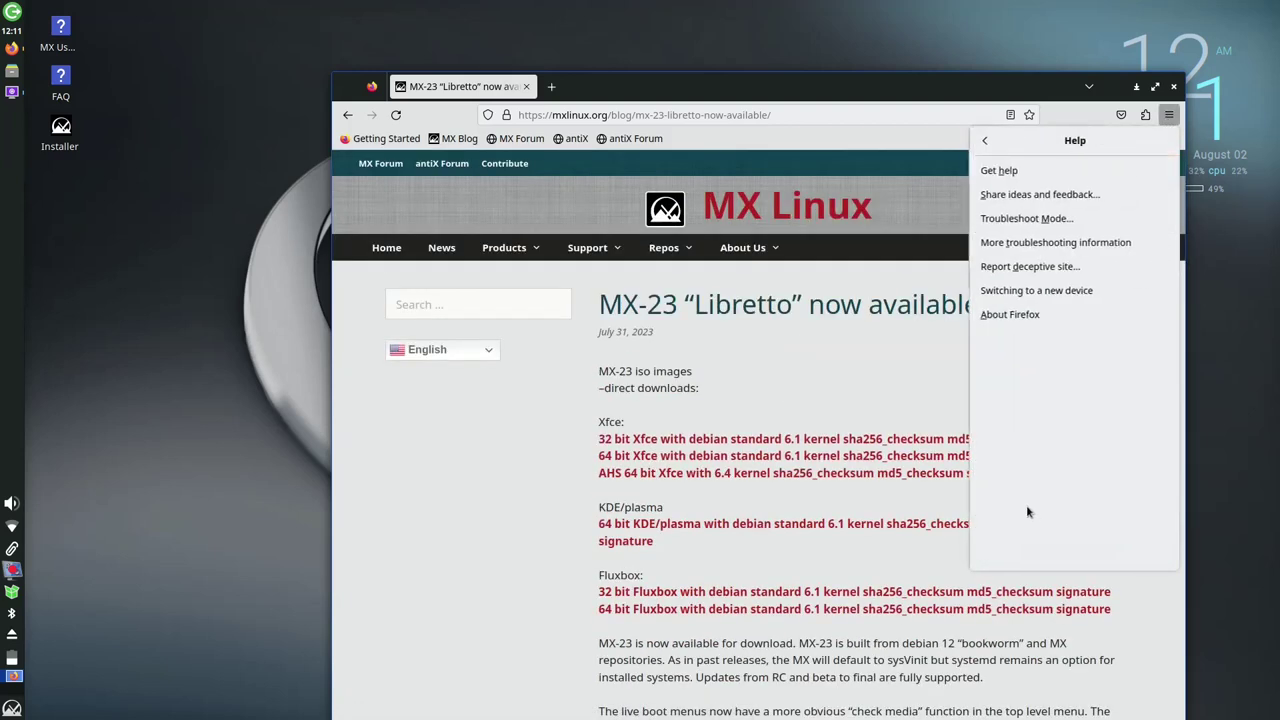
left_click(1032, 313)
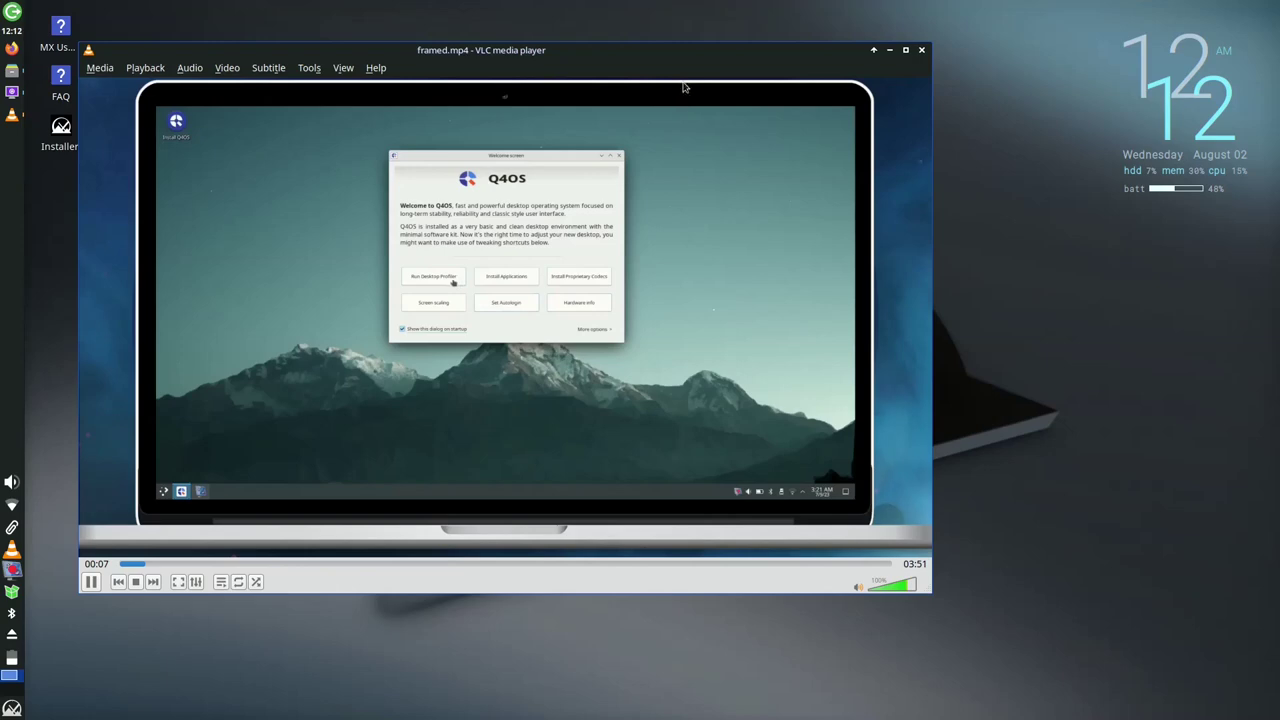
Toggle framed.mp4 full screen and back, seek to about 00:55, and show About VLC
key("f")
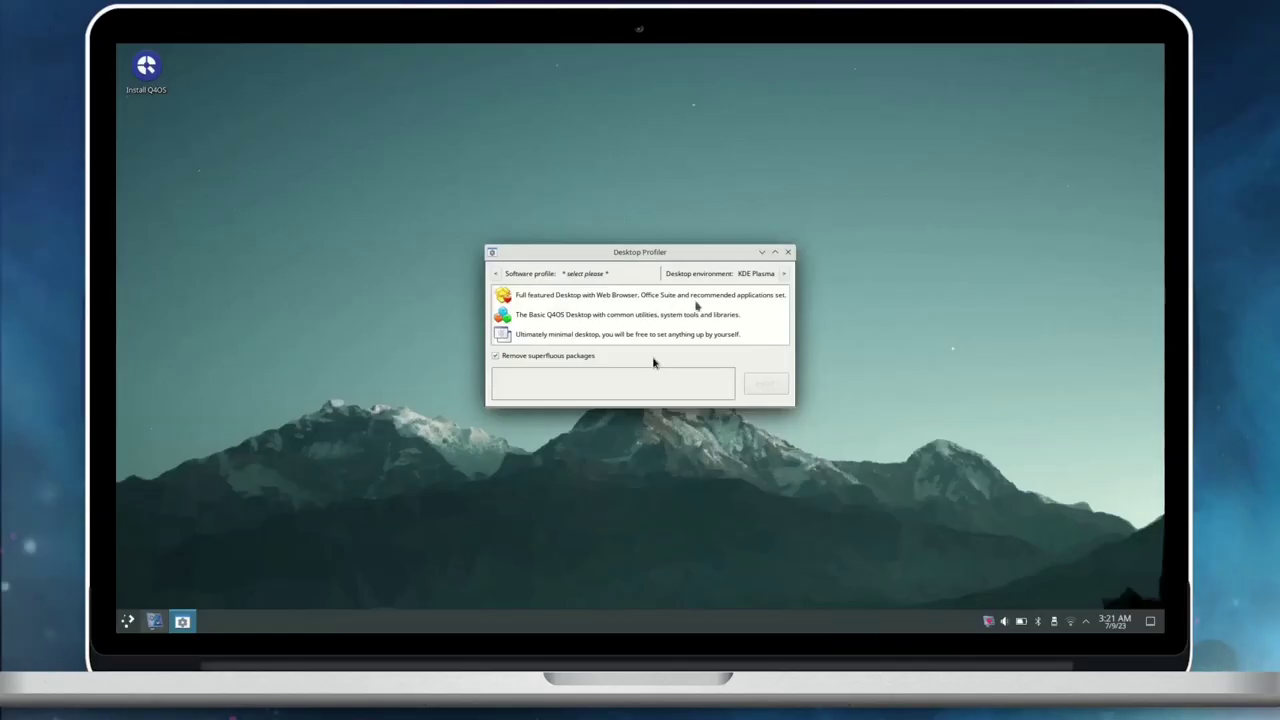
key("f")
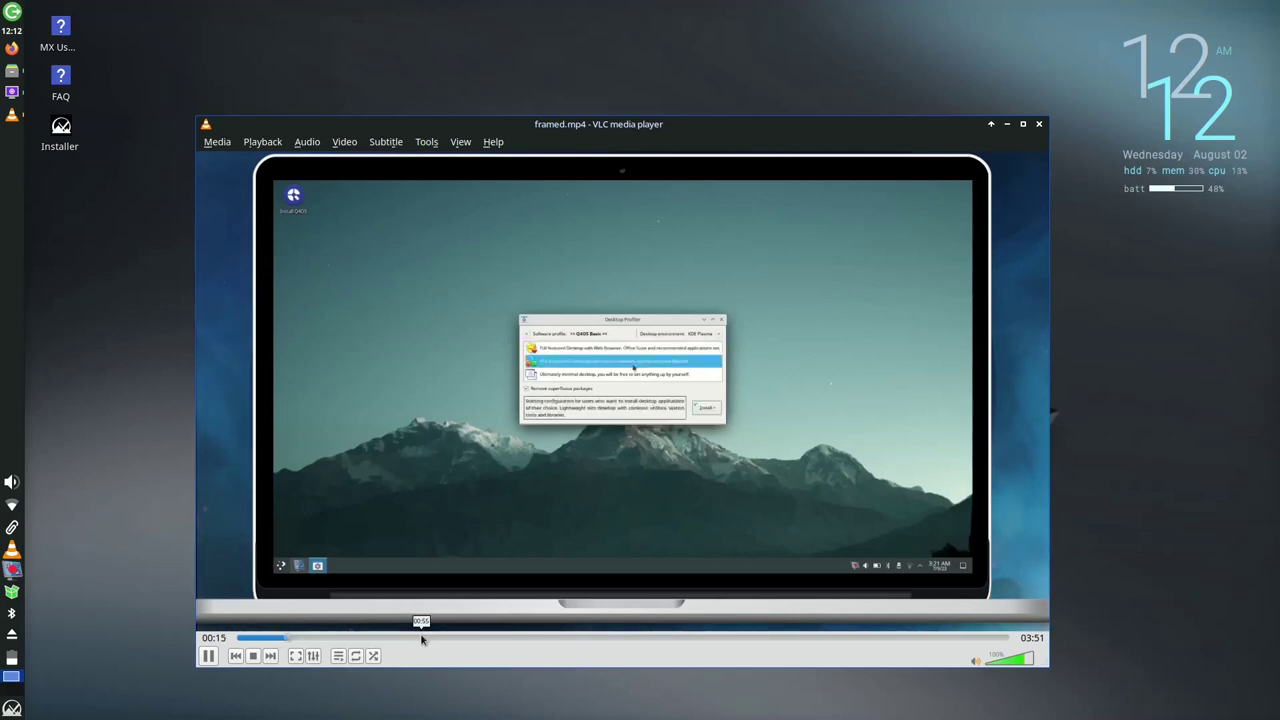
left_click(421, 638)
left_click(493, 141)
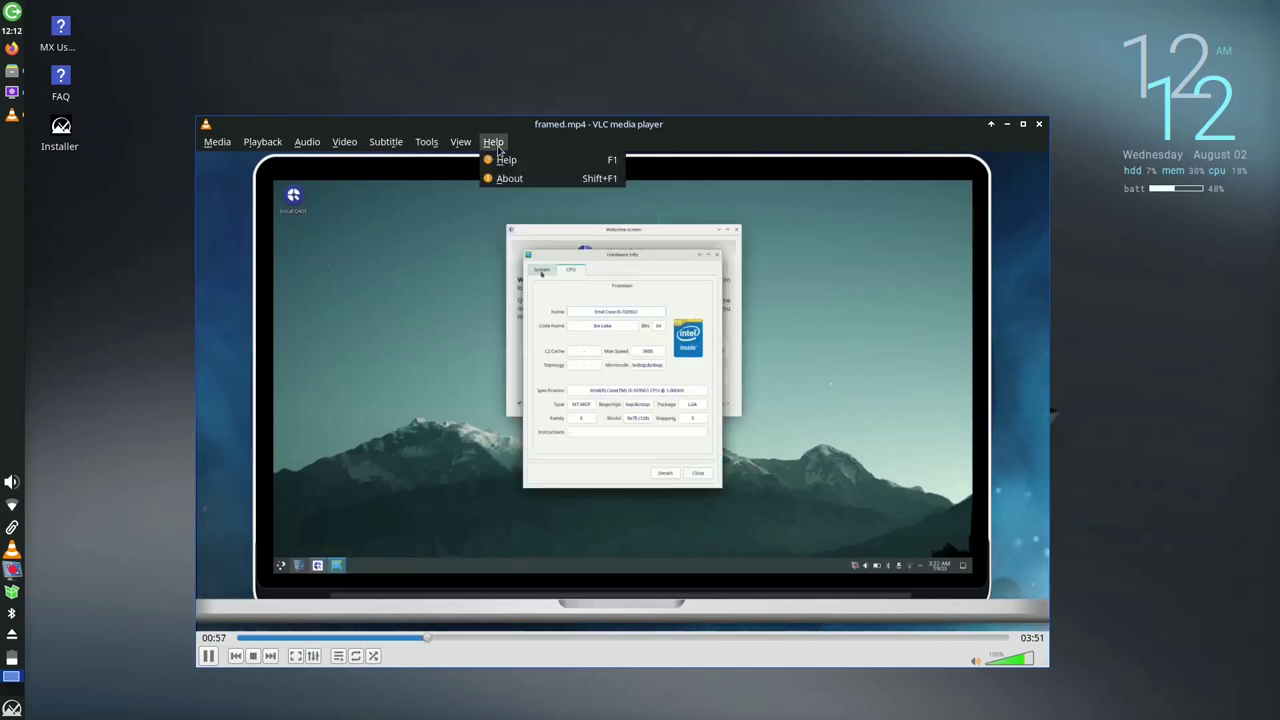
left_click(502, 179)
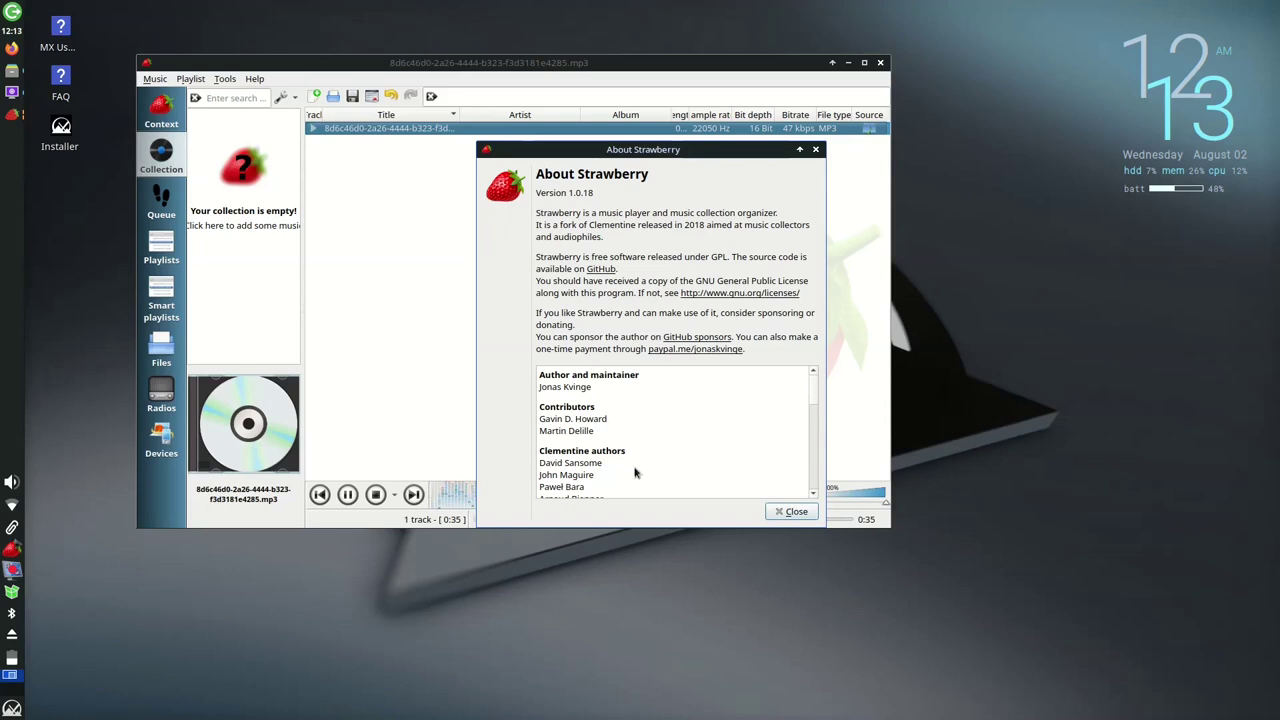
Scroll to the end of the About Strawberry credits and close the window
scroll(660, 432, "down", 3)
scroll(660, 434, "down", 5)
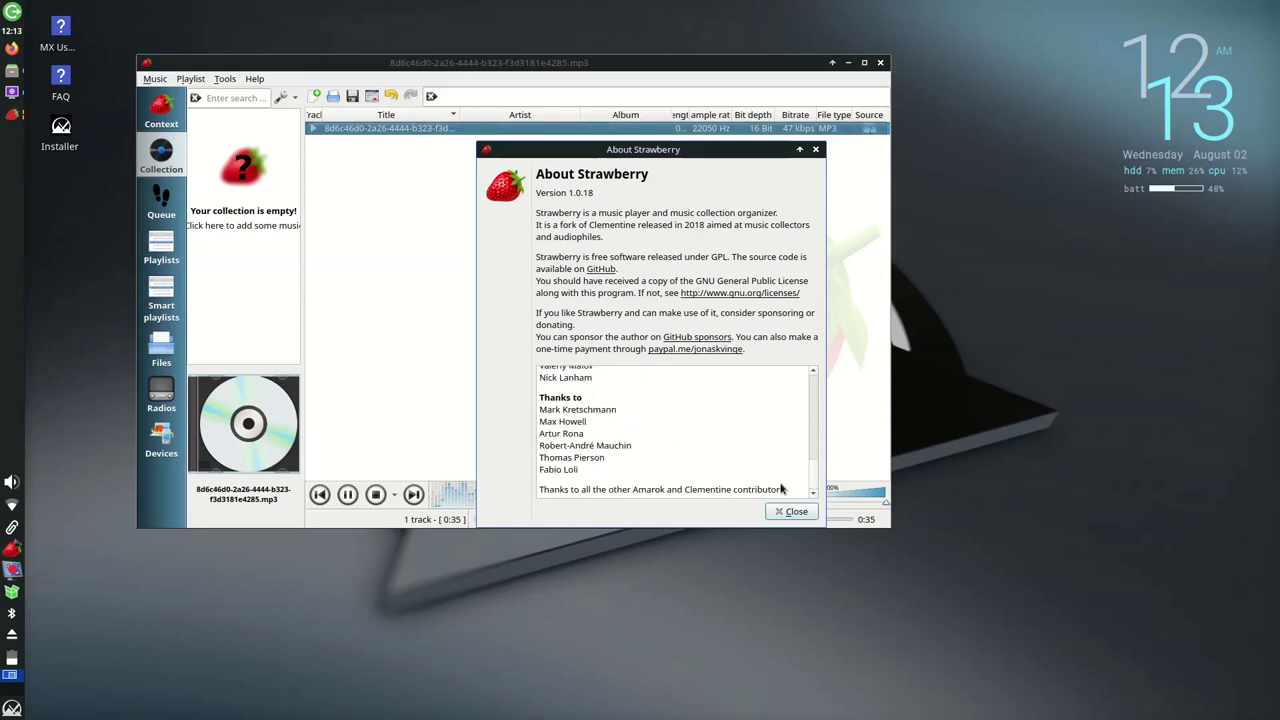
left_click(792, 512)
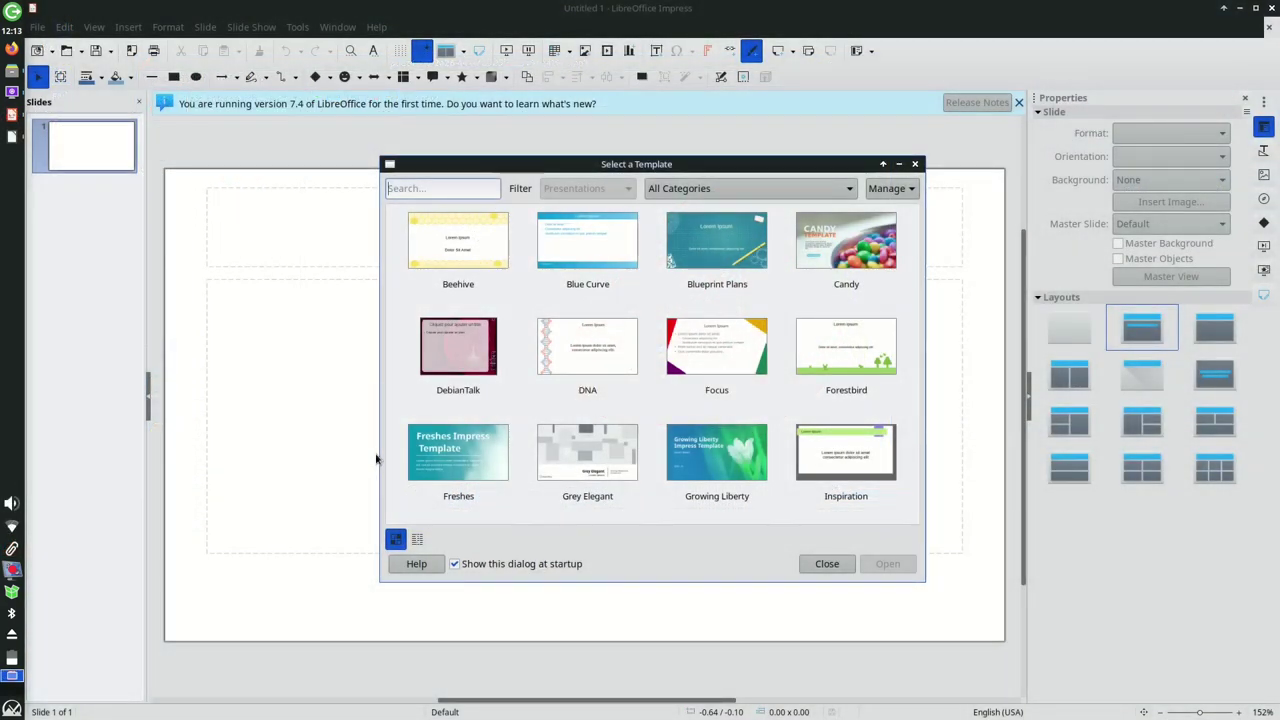
Create a presentation from the Growing Liberty template and dismiss the tip of the day
left_click(740, 460)
left_click(911, 566)
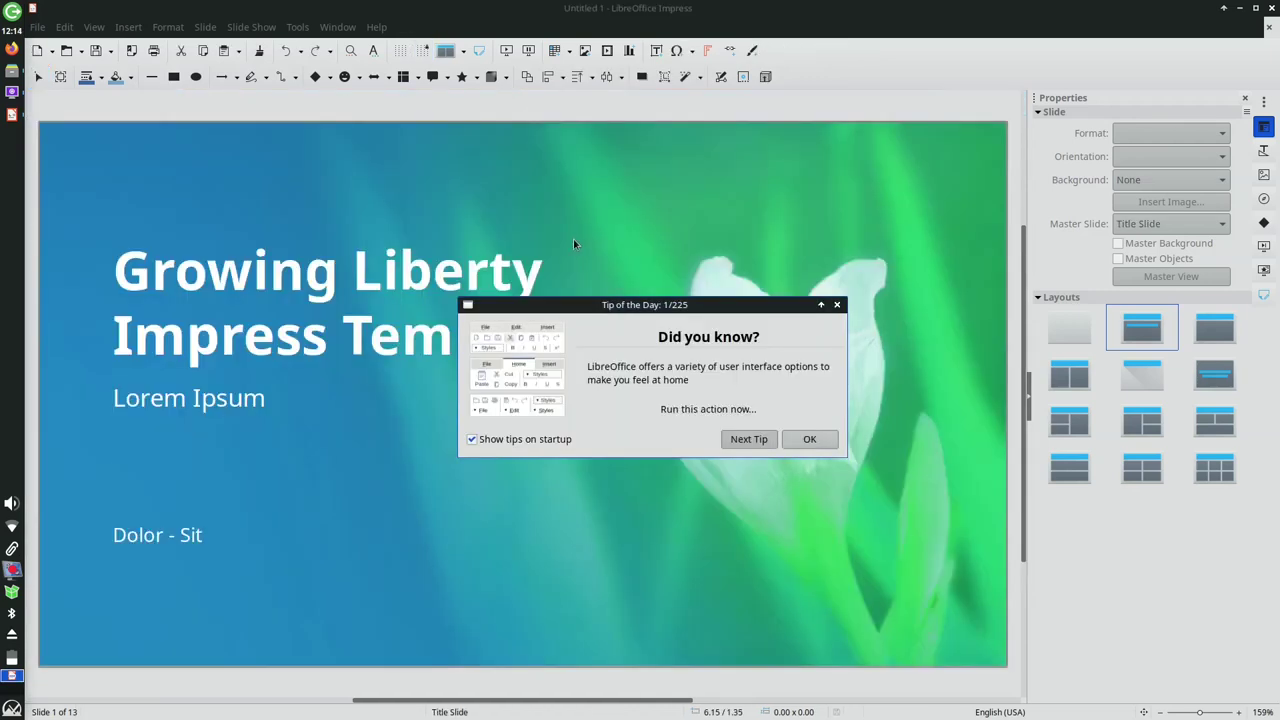
left_click(805, 441)
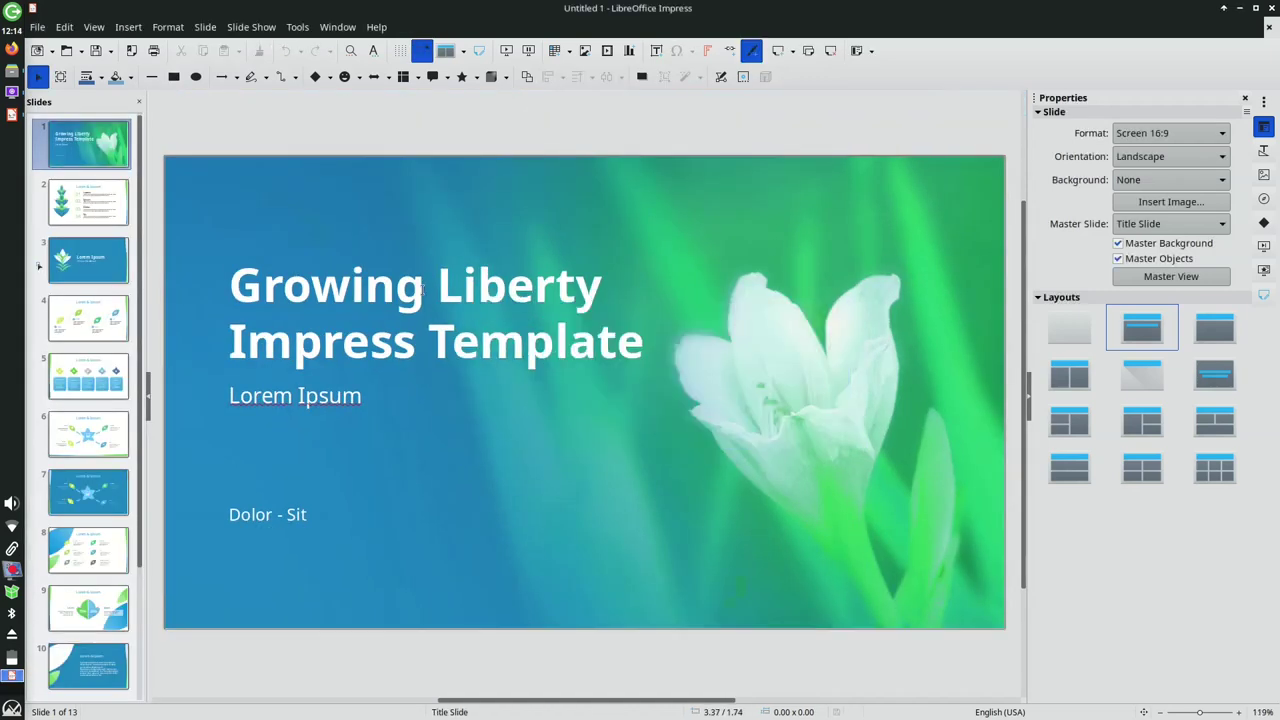
Title the slide 'MX-23 Libretto', subtitled 'Extending the user experience into the next level'
left_click(423, 289)
key("ctrl+a")
type("MX-23 Lib")
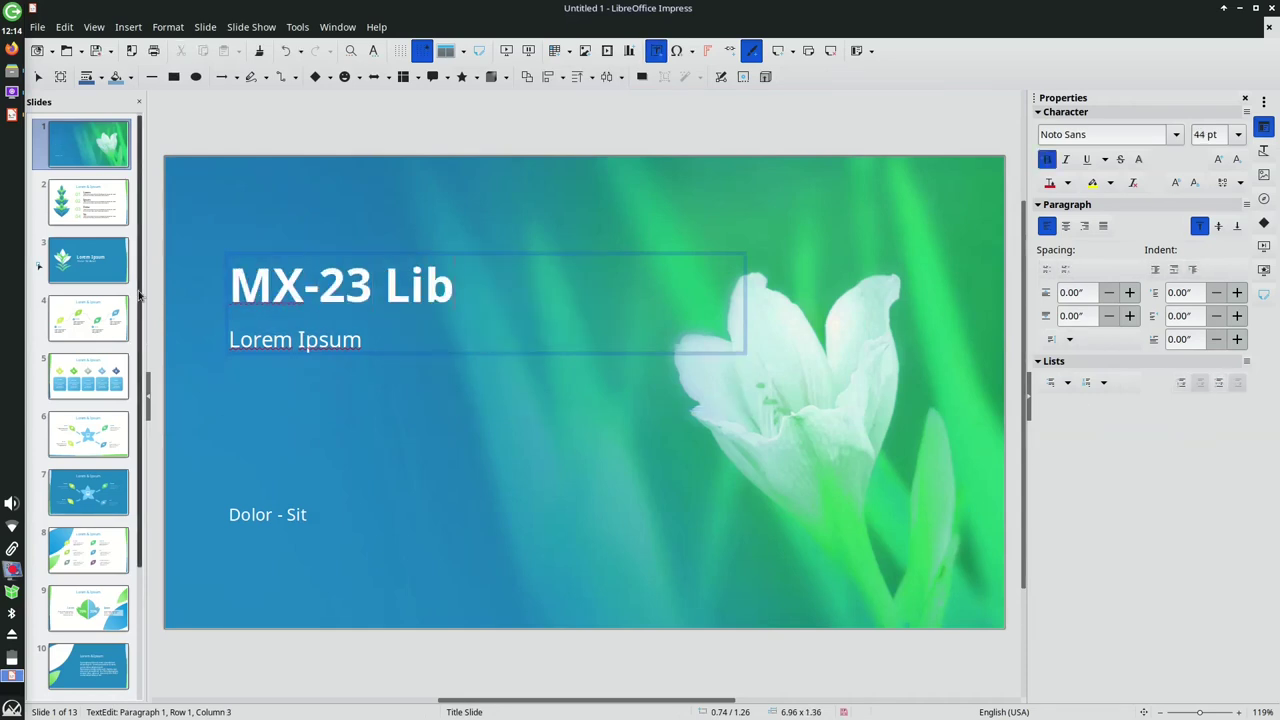
type("retto")
key("ctrl+Return")
key("ctrl+BackSpace")
key("ctrl+BackSpace")
type("Extending the user experience into the next level")
left_click(501, 469)
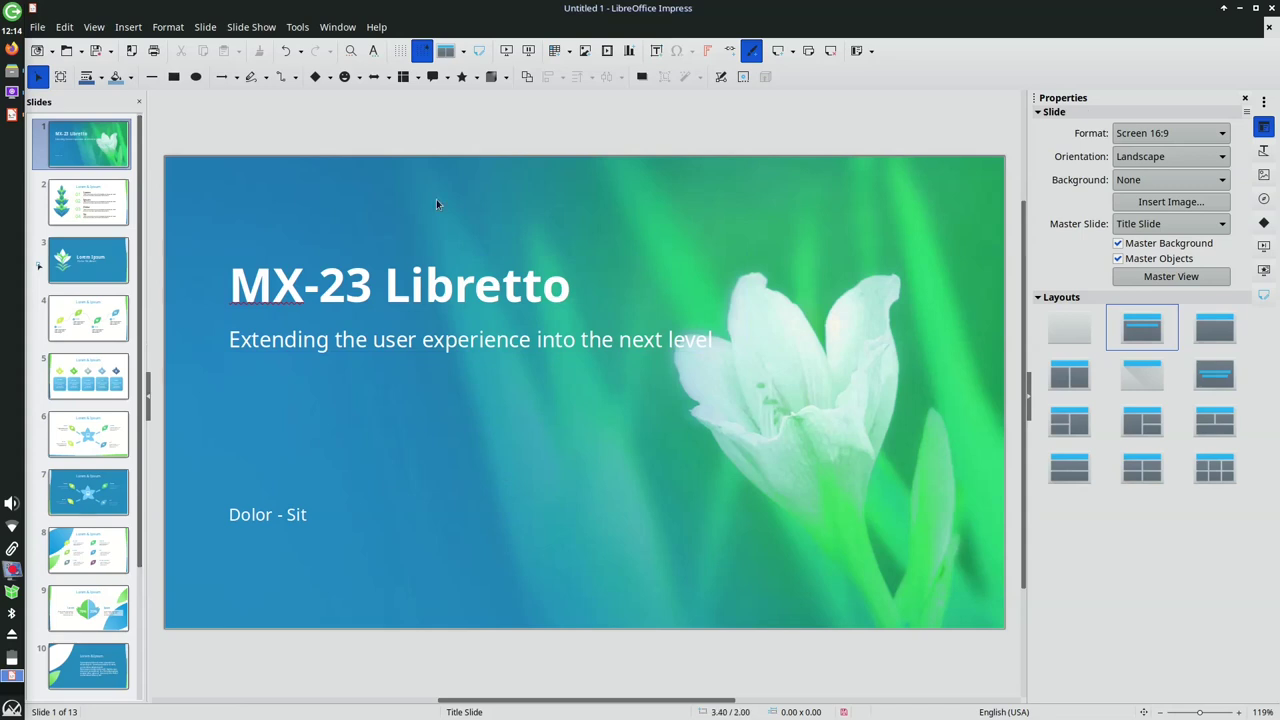
Run the slide show from the first slide through two slides, then return to slide 1
left_click(298, 27)
mouse_move(332, 27)
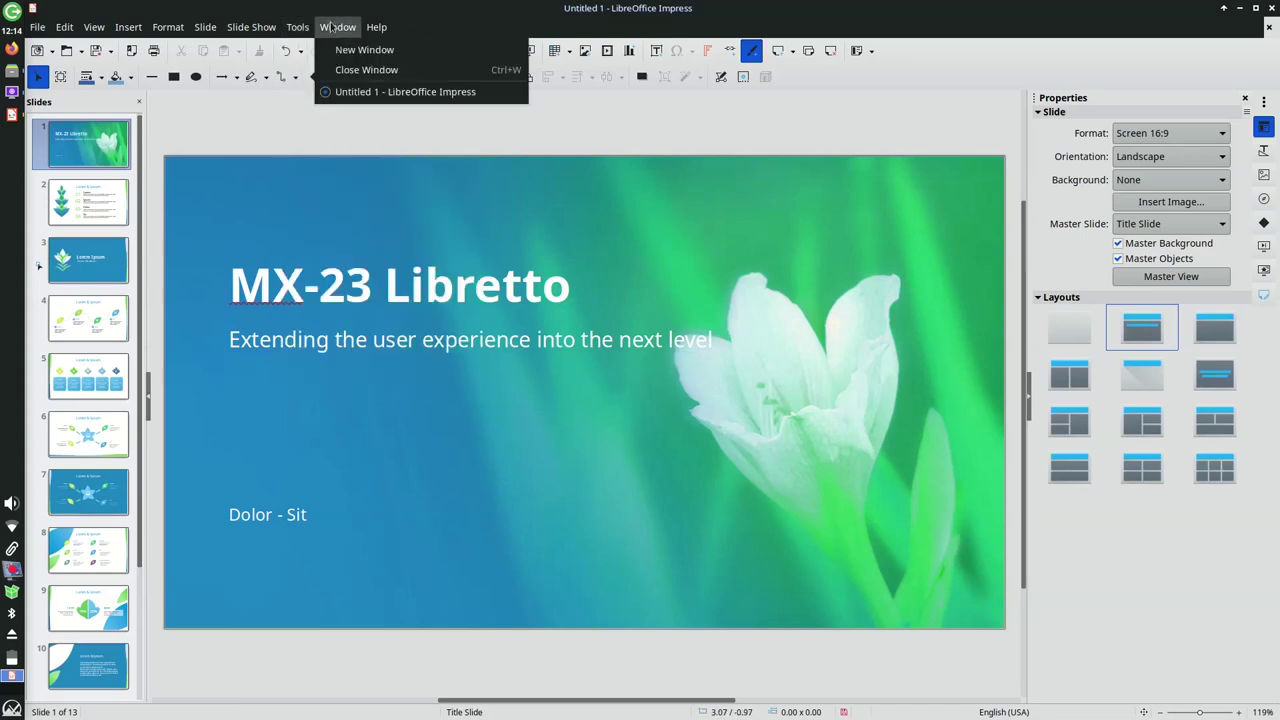
left_click(253, 48)
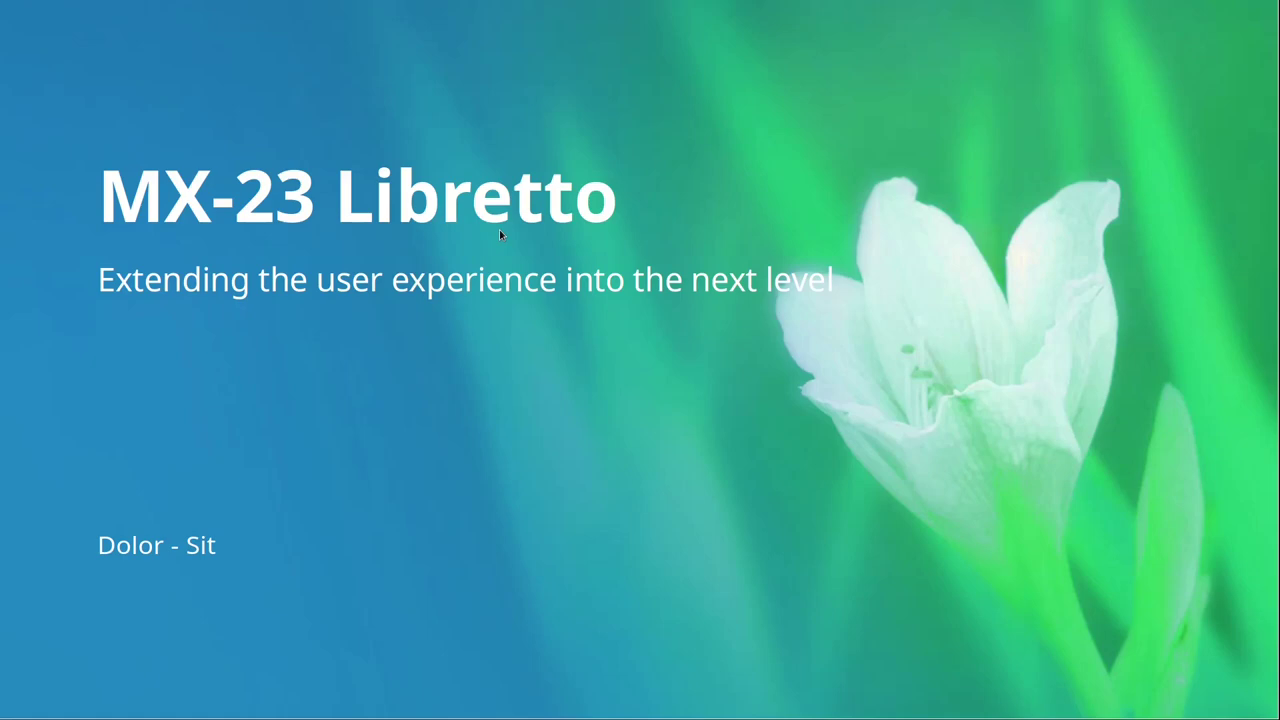
left_click(500, 234)
left_click(500, 234)
key("Escape")
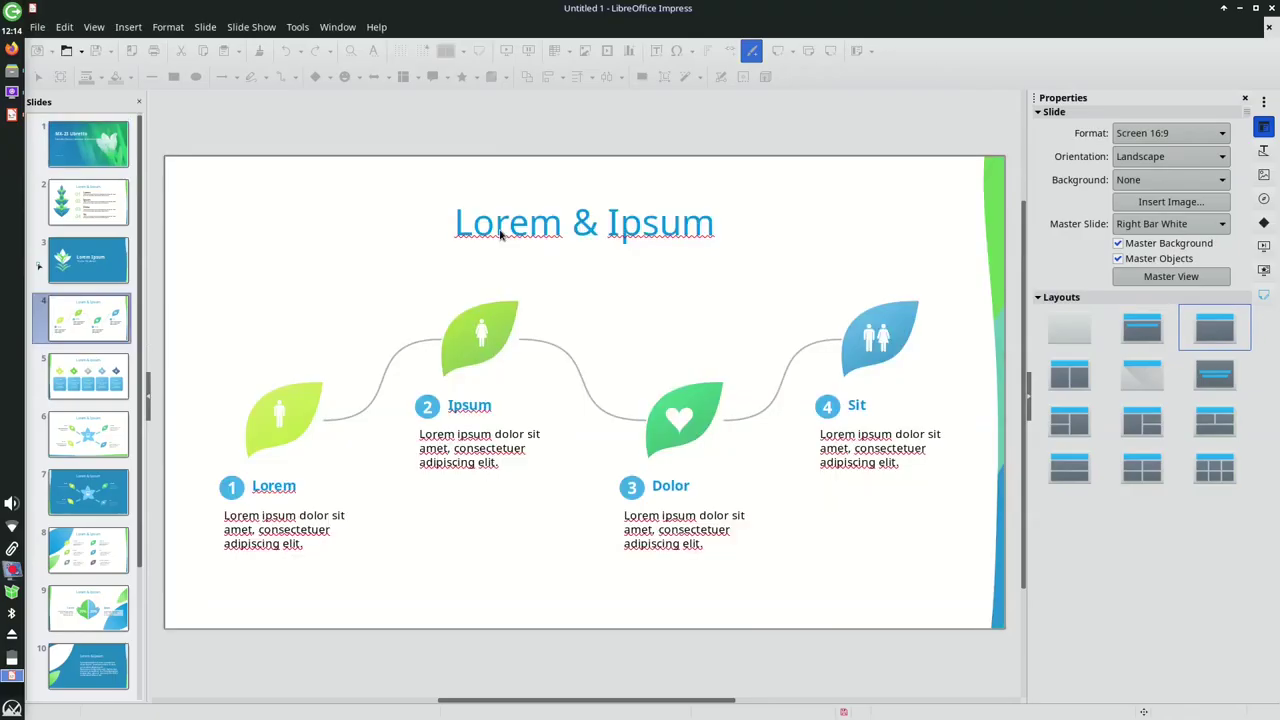
left_click(72, 124)
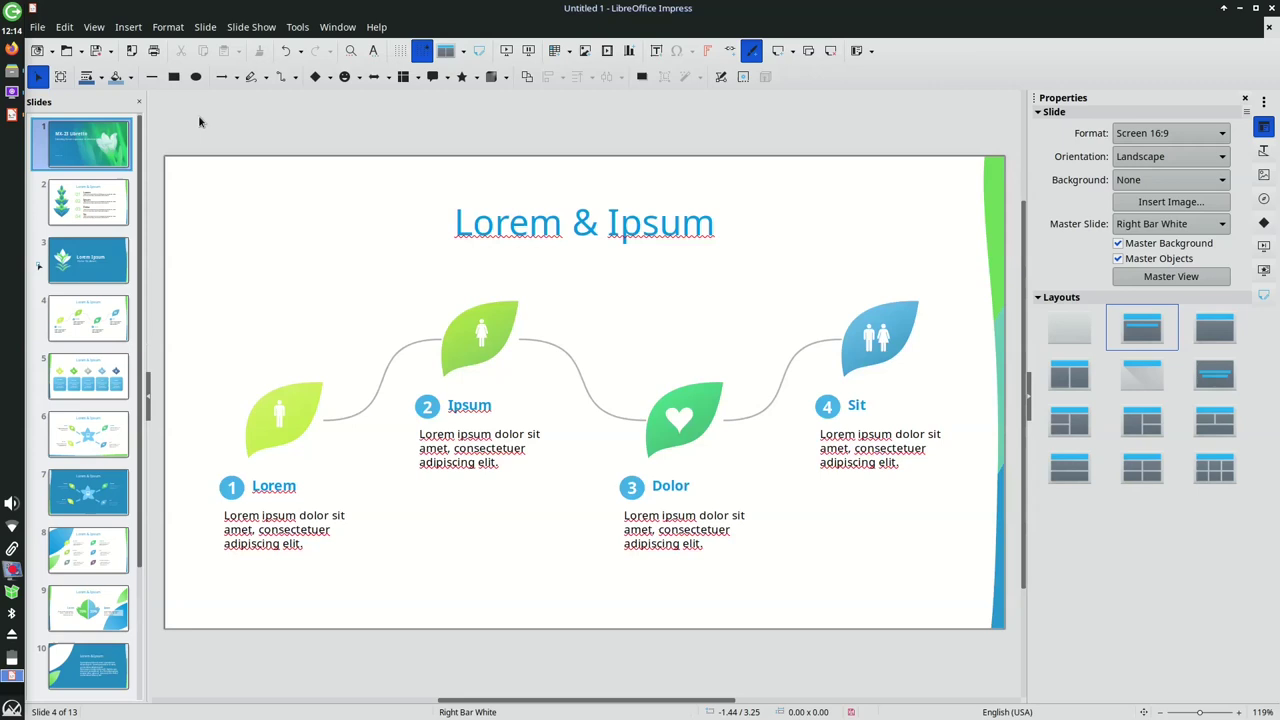
left_click(376, 27)
left_click(435, 259)
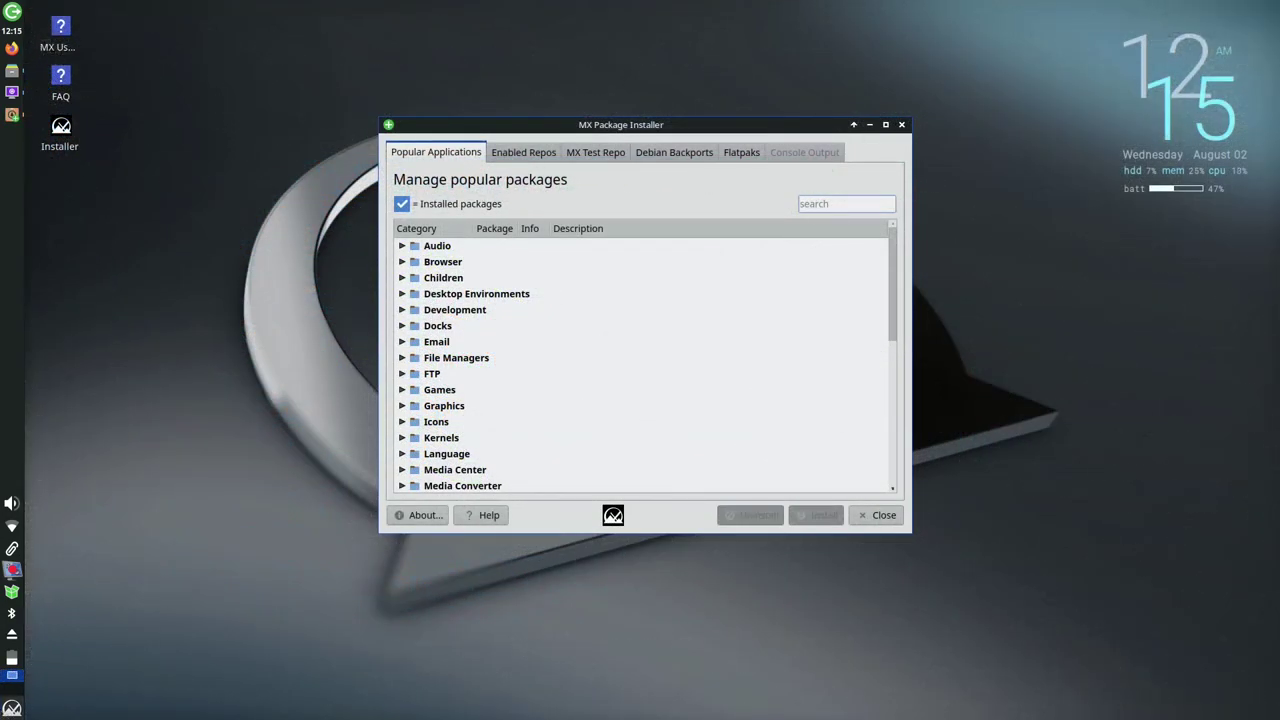
Search for '2048', then clear the search to show all categories
type("2048")
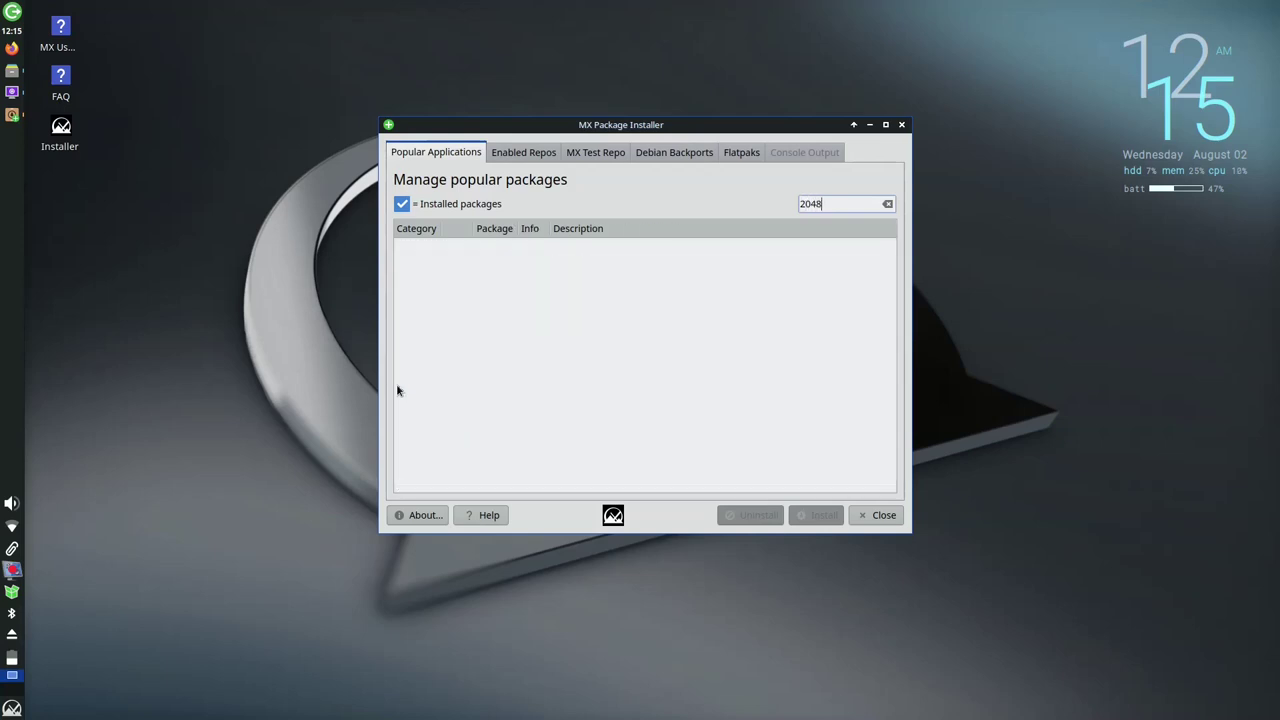
key("ctrl+a")
key("BackSpace")
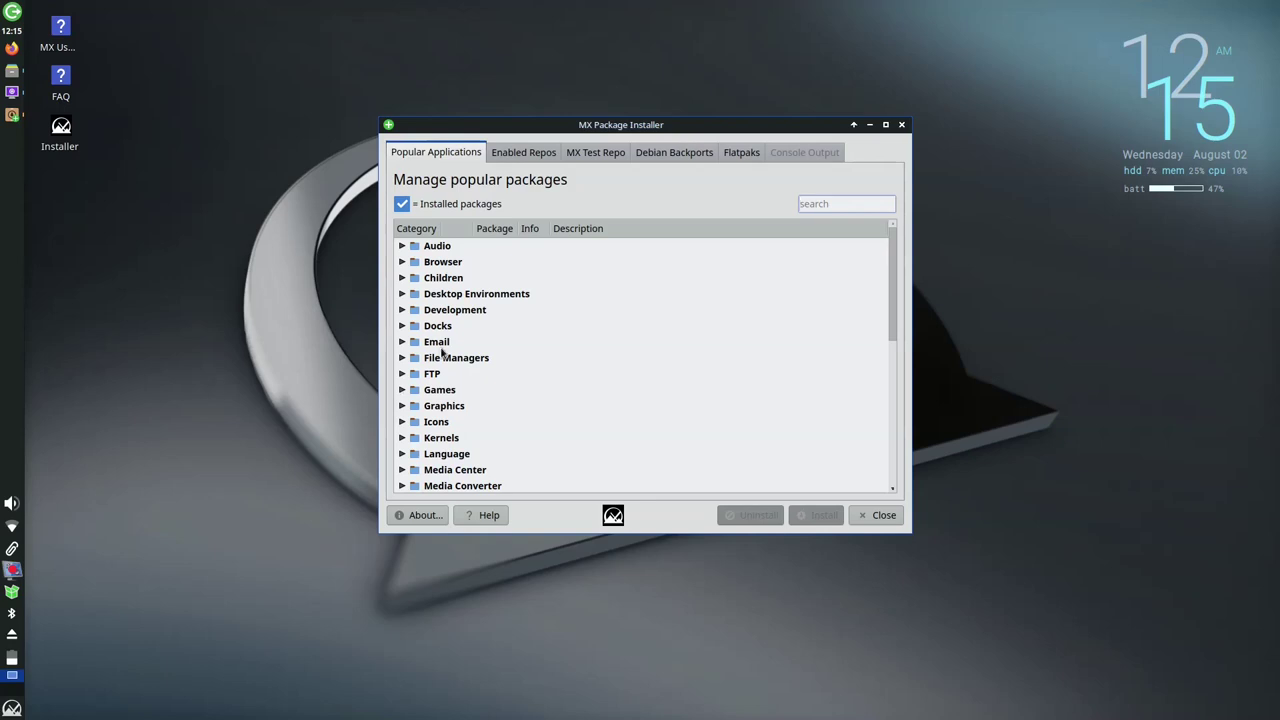
Install Simple Card Games (gnome-games) from the Games category, confirming the download
left_click(402, 390)
scroll(480, 386, "down", 1)
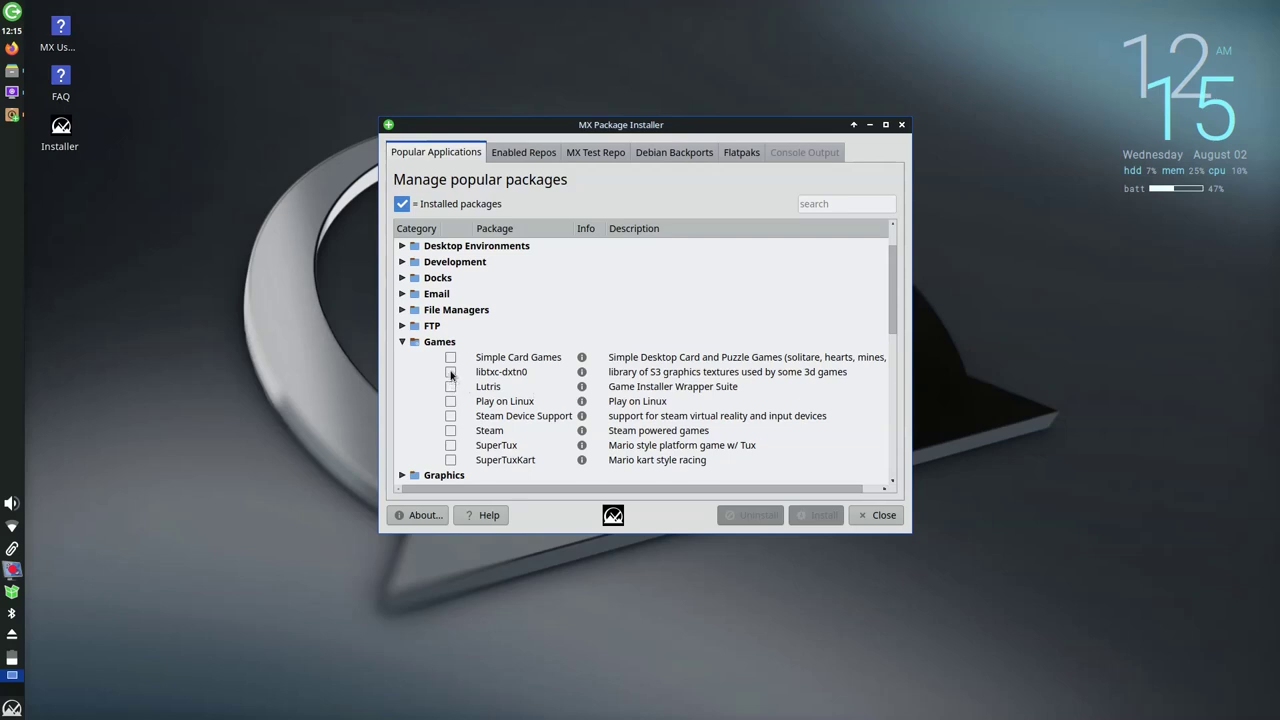
left_click(450, 357)
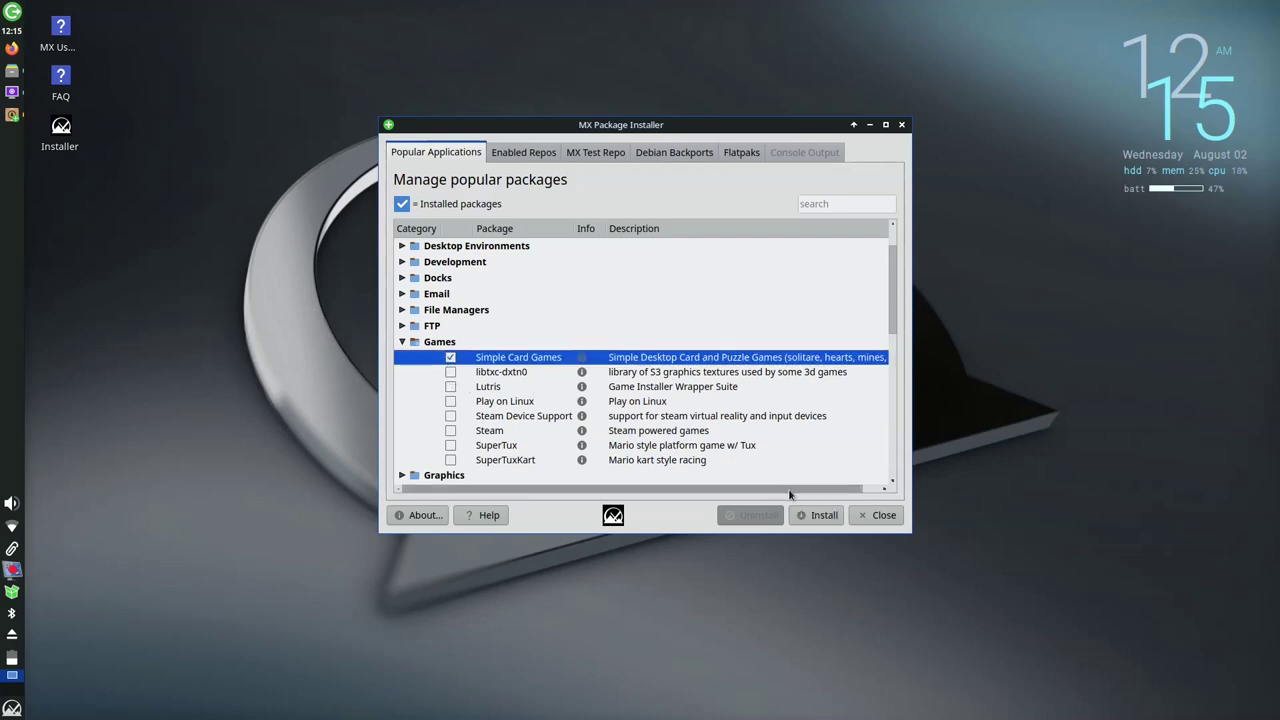
left_click(814, 515)
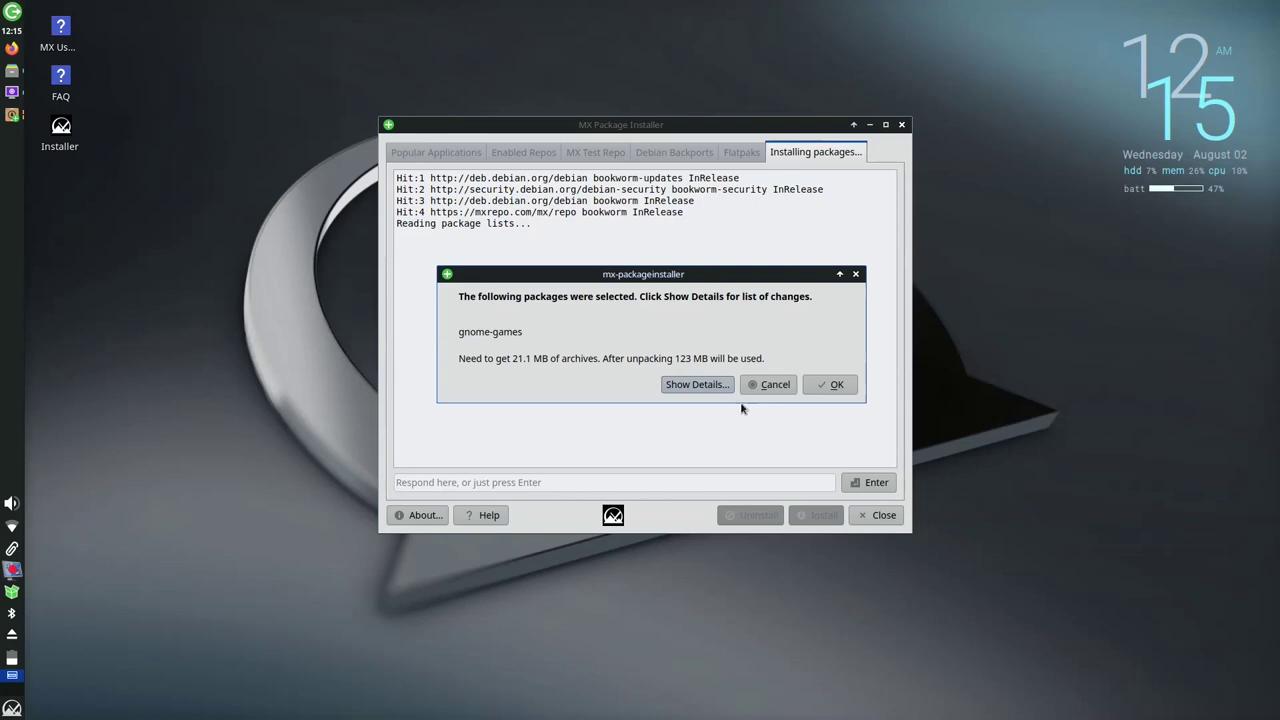
left_click(822, 384)
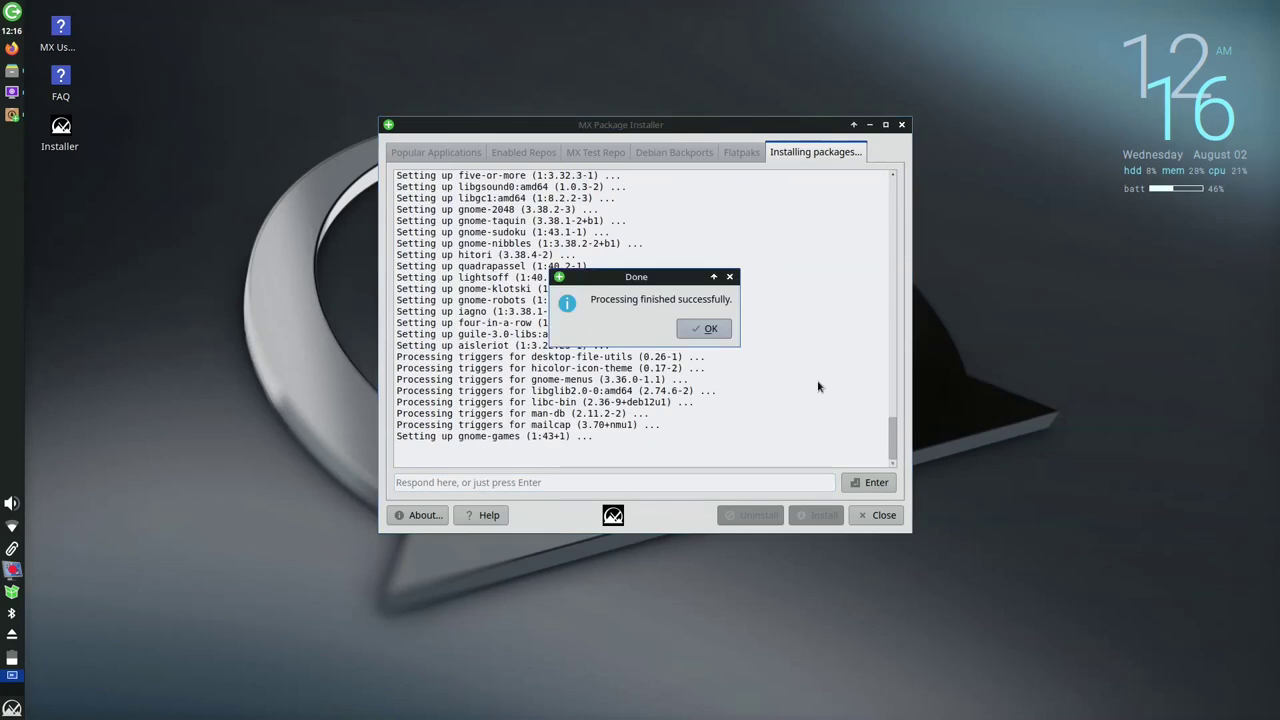
left_click(719, 331)
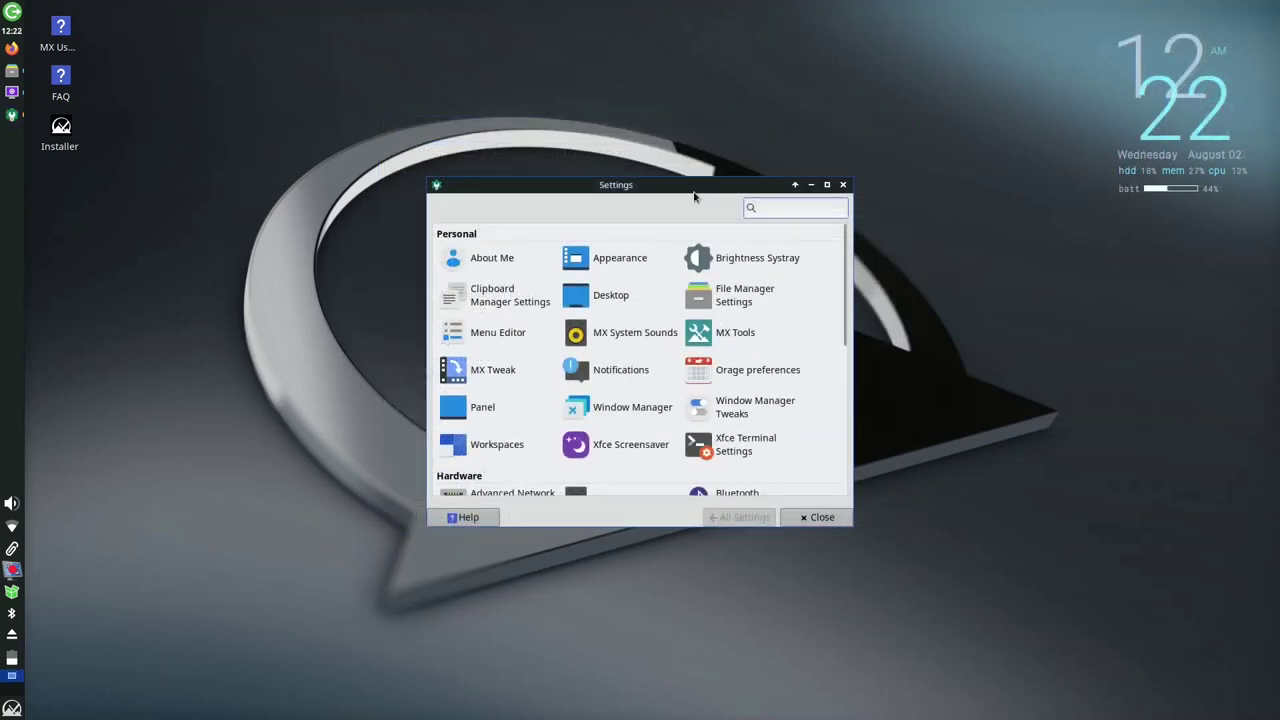
Maximize the Xfce Settings Manager window via its title bar
double_click(695, 196)
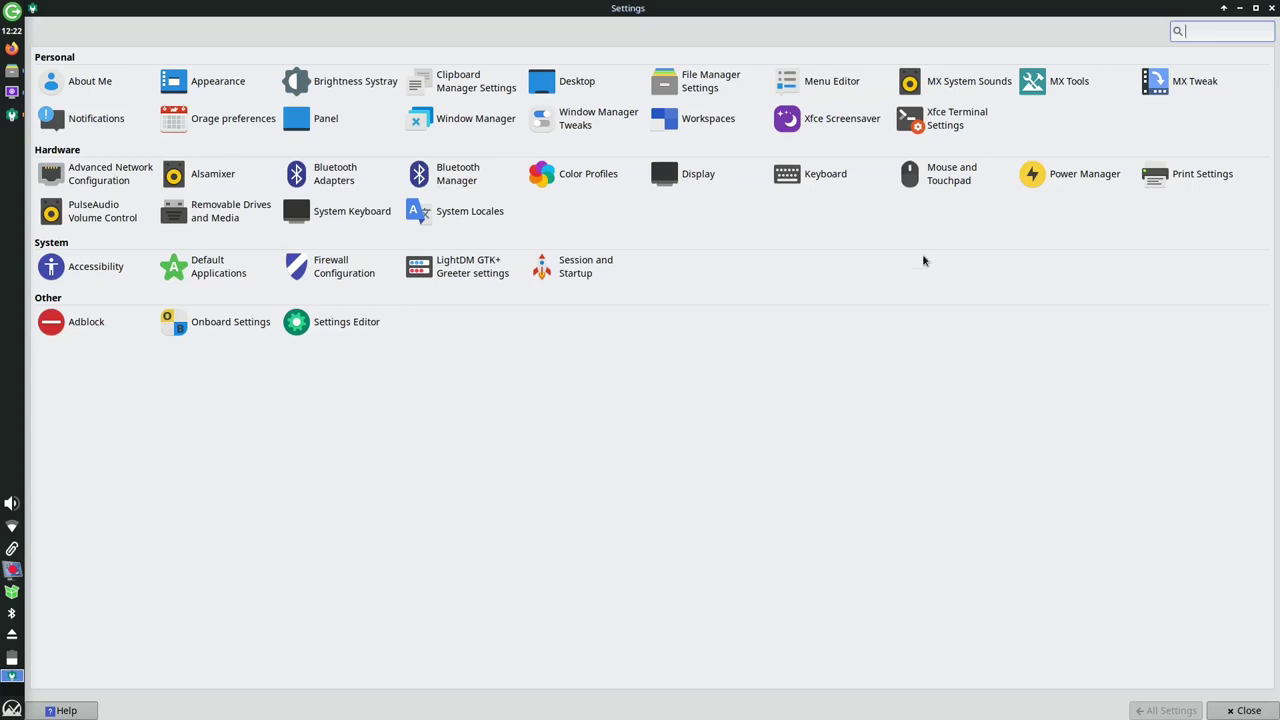
Launch Adblock, authenticate with the administrator password and pass the introduction
left_click(86, 322)
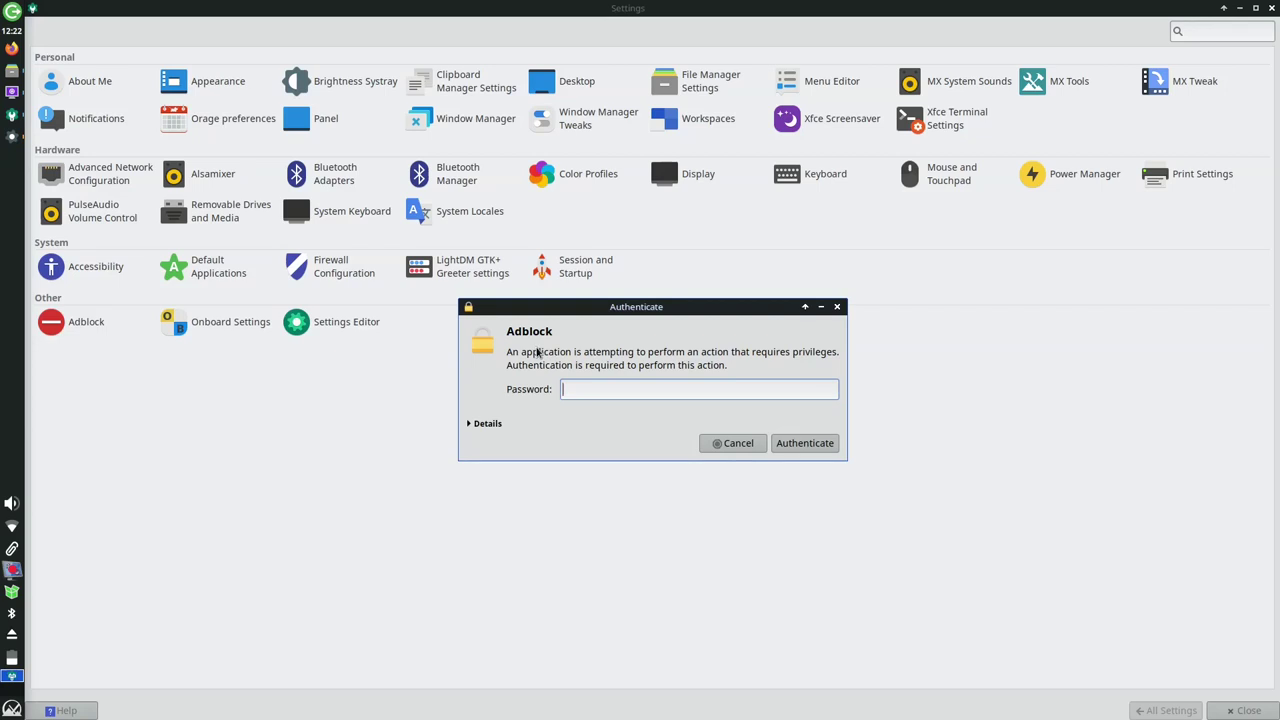
key("Return")
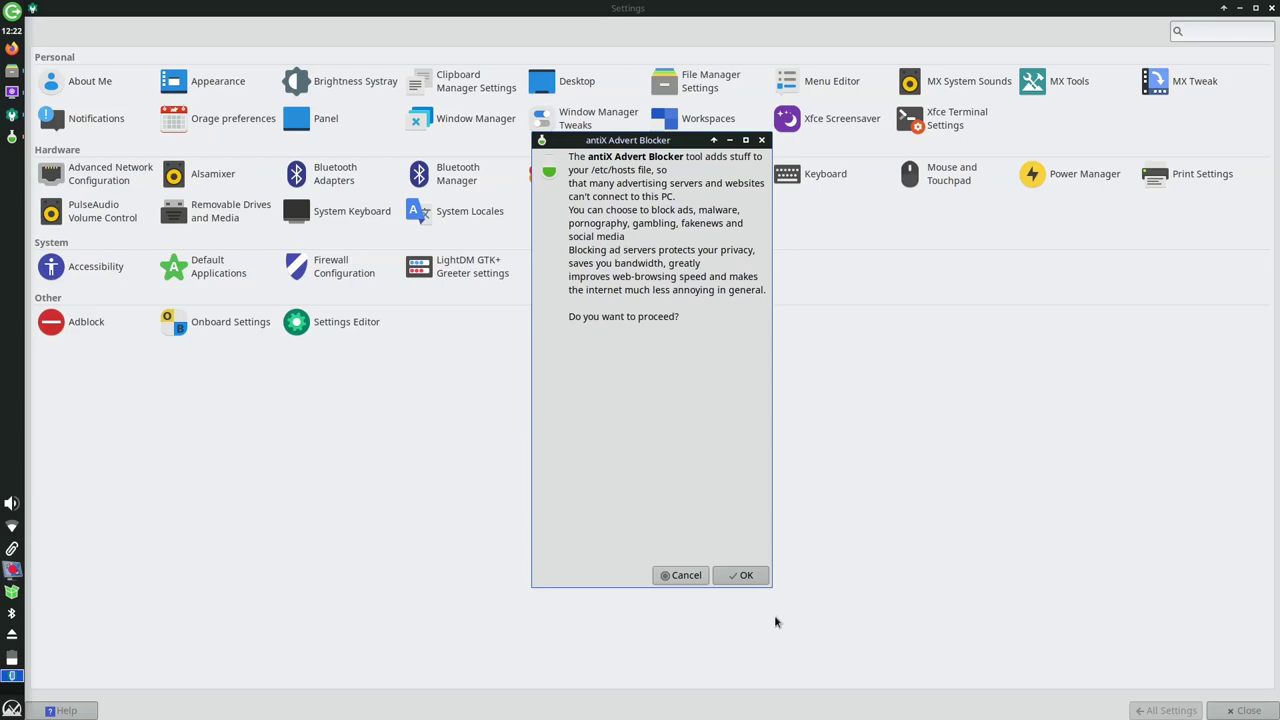
left_click(757, 578)
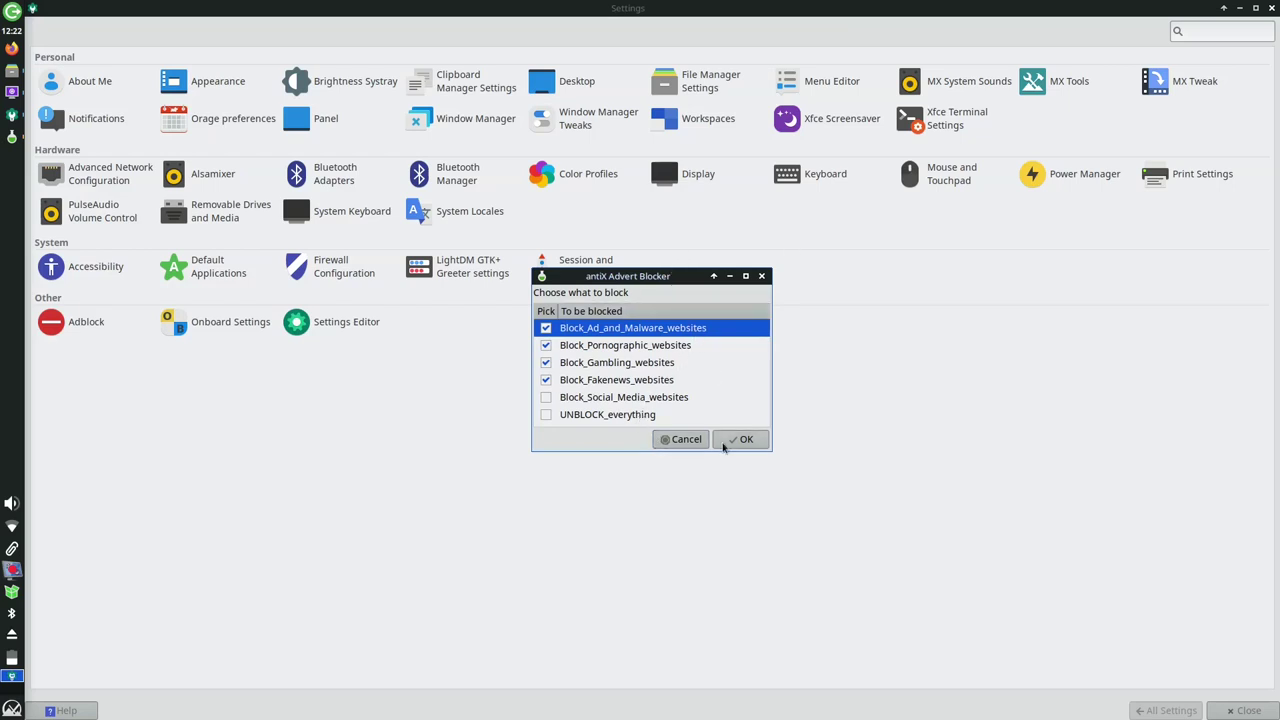
Keep the ad/malware, porn, gambling and fake-news lists ticked, apply, and dismiss the success message
left_click(546, 415)
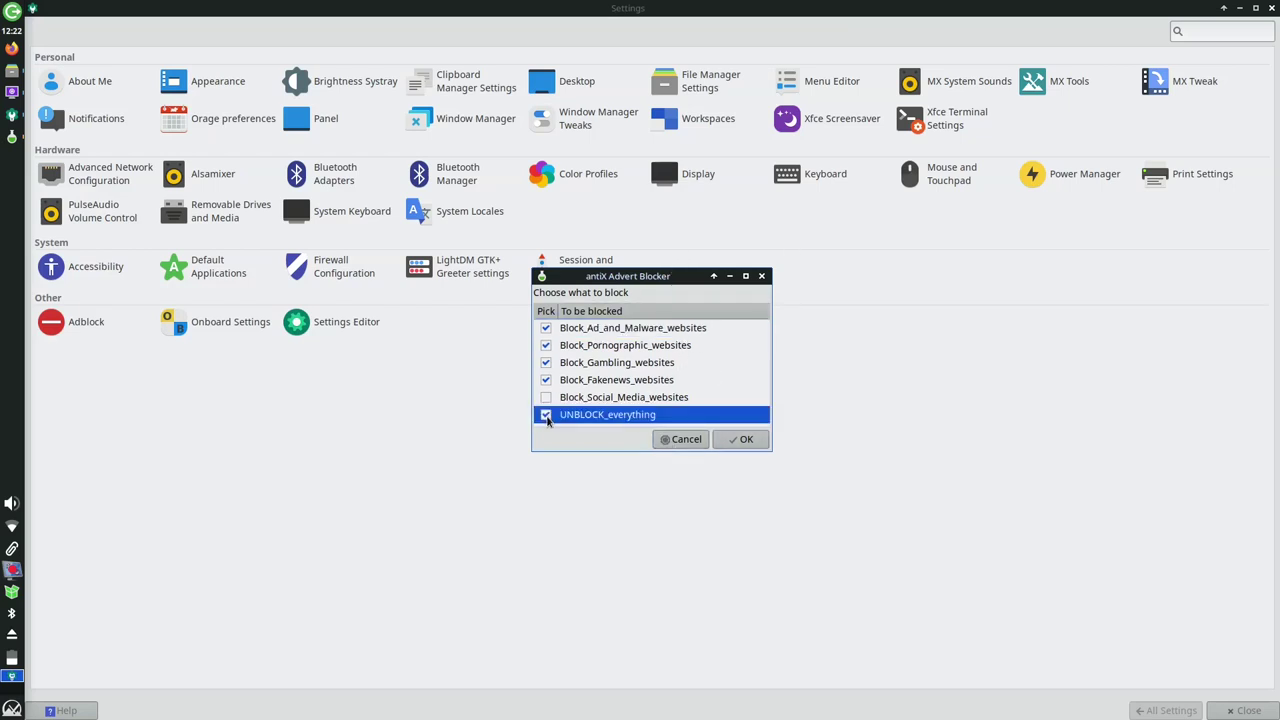
left_click(578, 400)
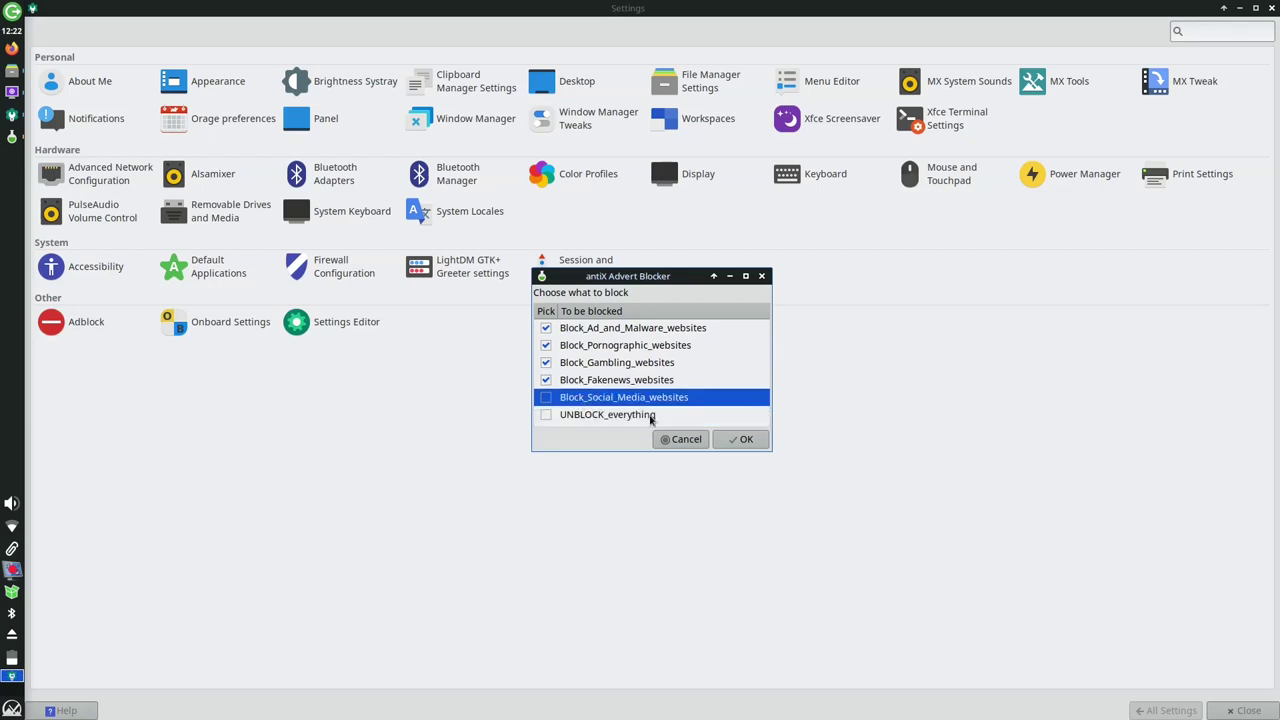
left_click(737, 441)
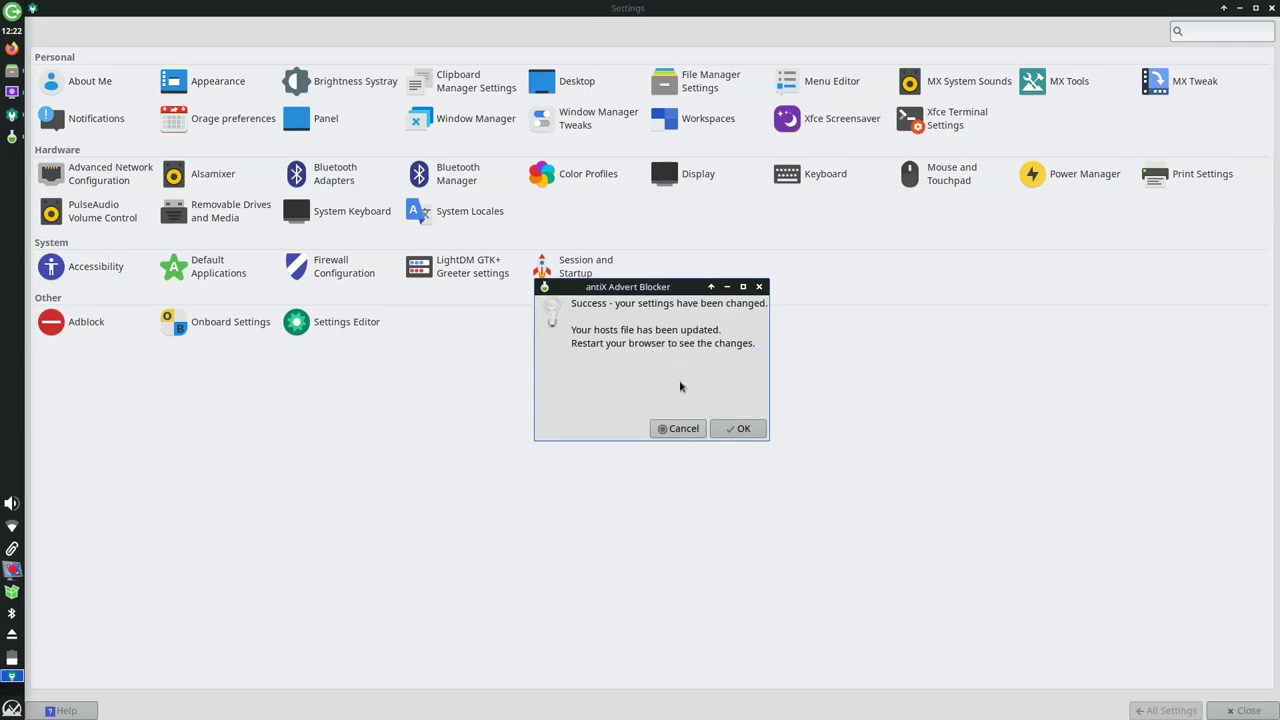
left_click(733, 428)
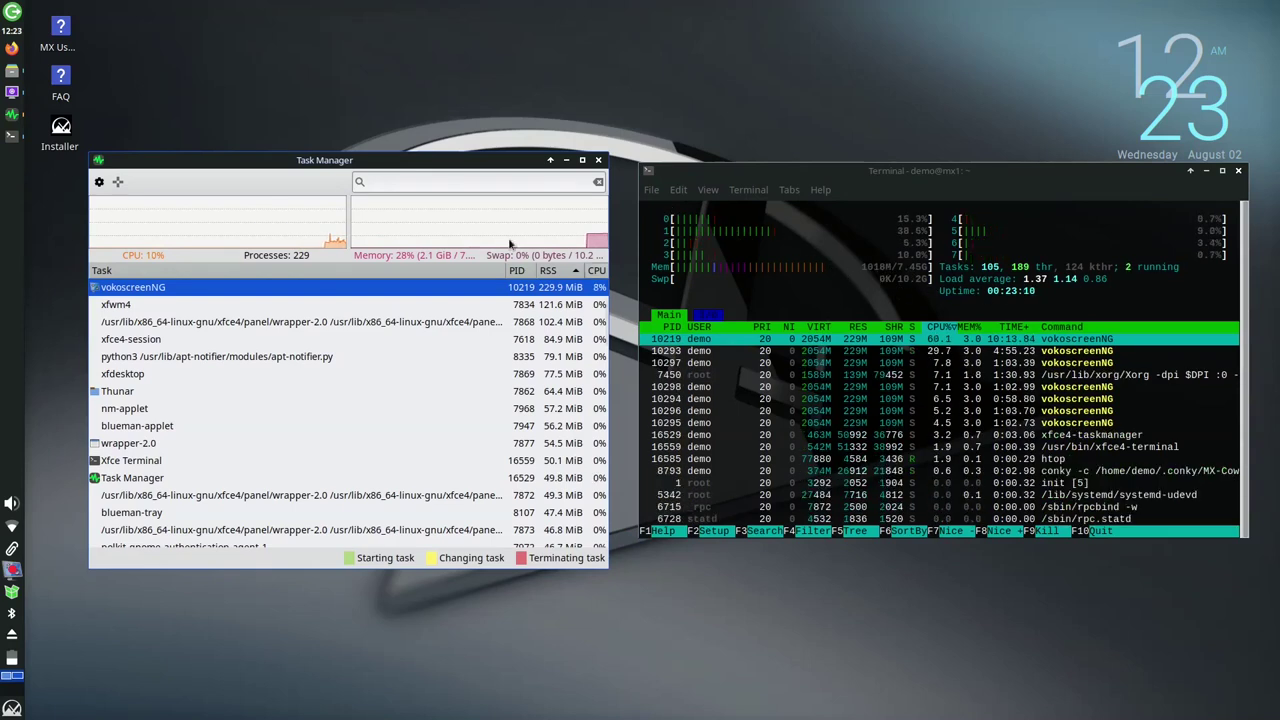
Close a running application from its dock icon, then bring up the log-out dialog
right_click(11, 94)
left_click(58, 440)
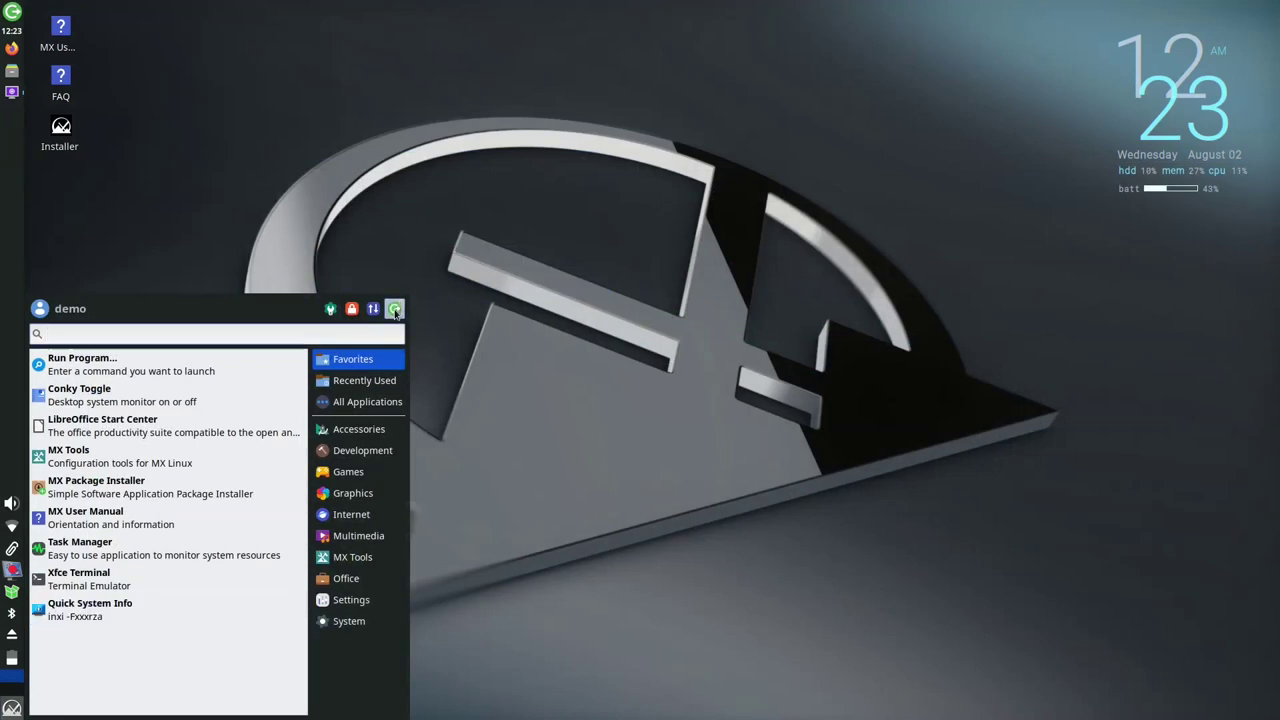
left_click(395, 311)
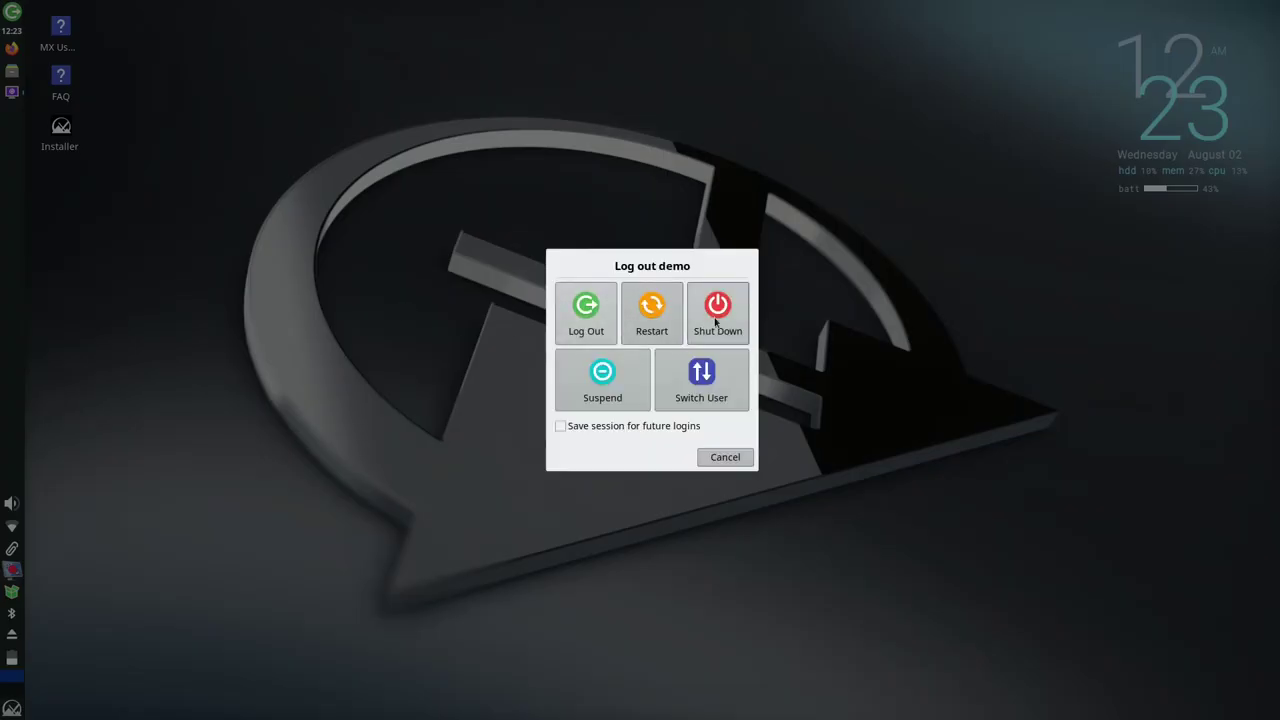